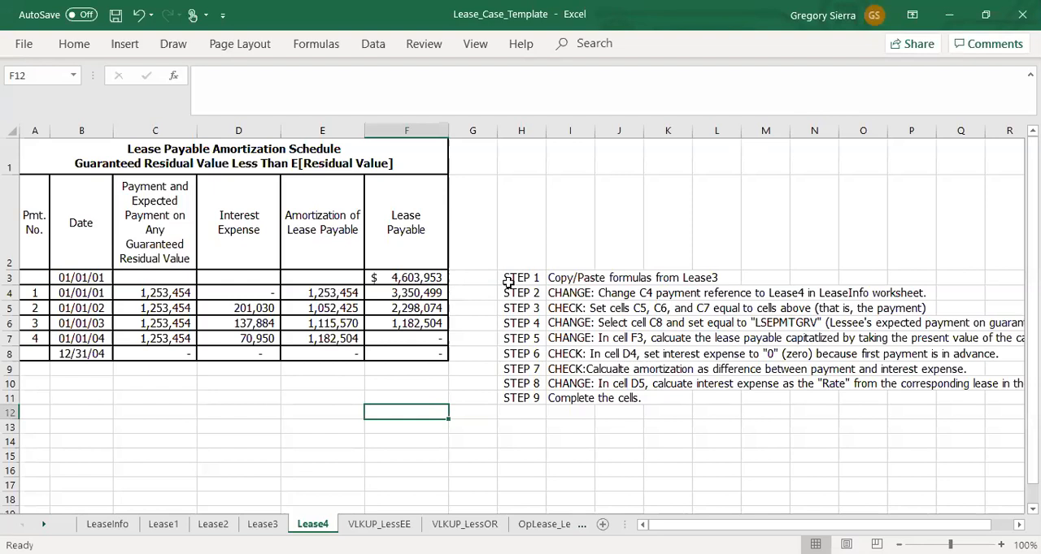
Step: Copy the schedule range C3:F8 from the Lease4 sheet and paste it at C3 of the VLKUP_LessEE sheet
left_click(273, 442)
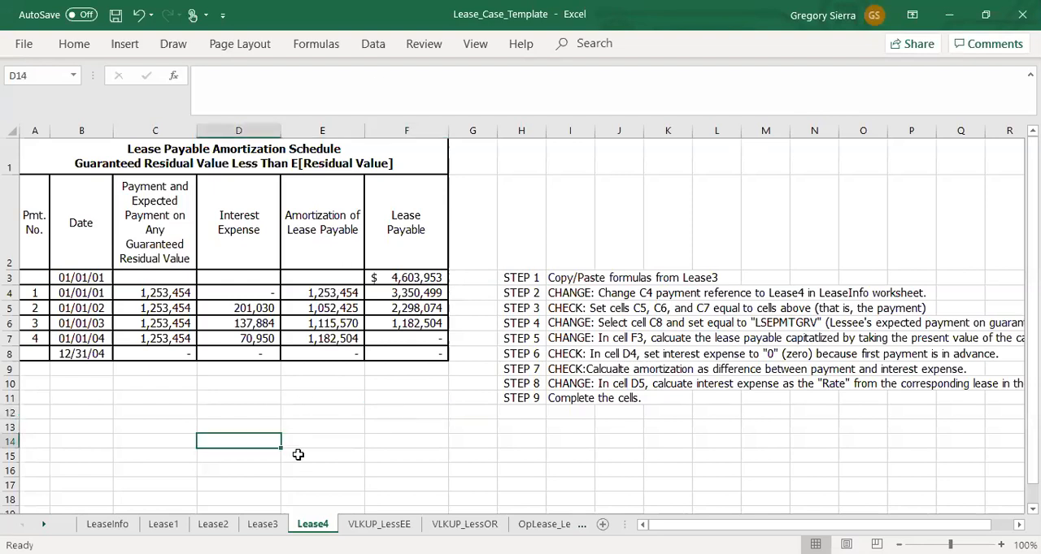
left_click(379, 524)
left_click(384, 411)
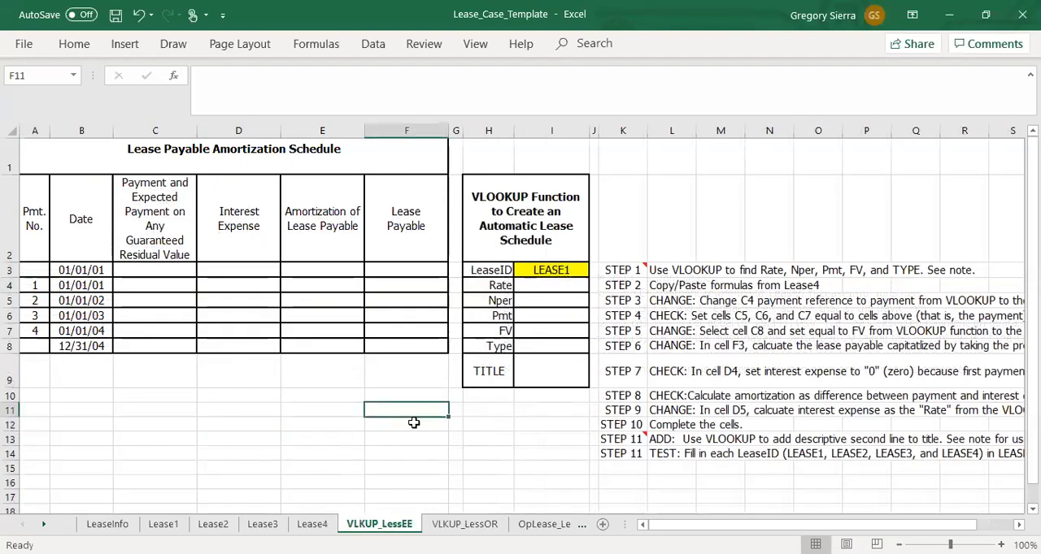
left_click(313, 525)
left_click_drag(162, 281, 365, 353)
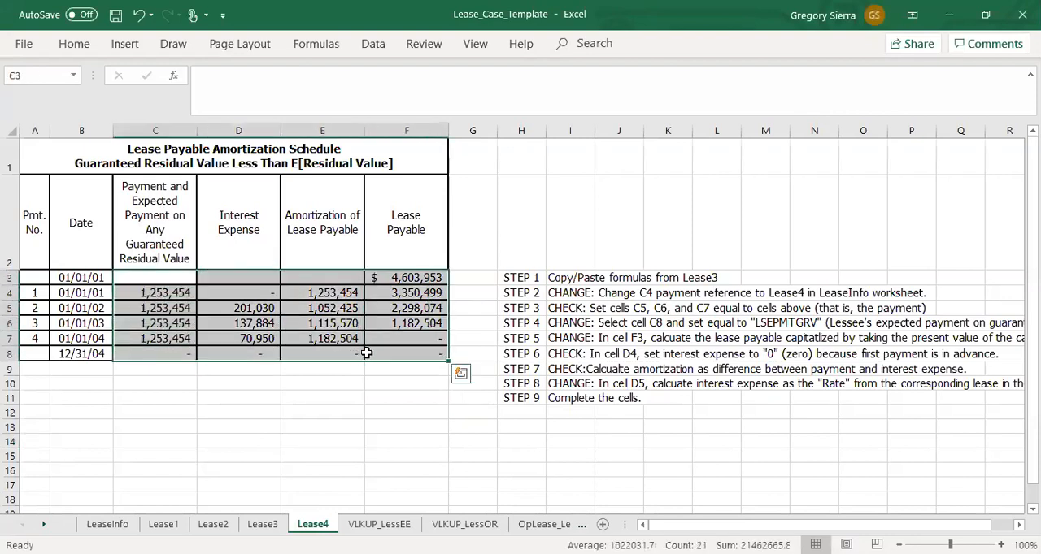
key("ctrl+c")
key("ctrl+Page_Down")
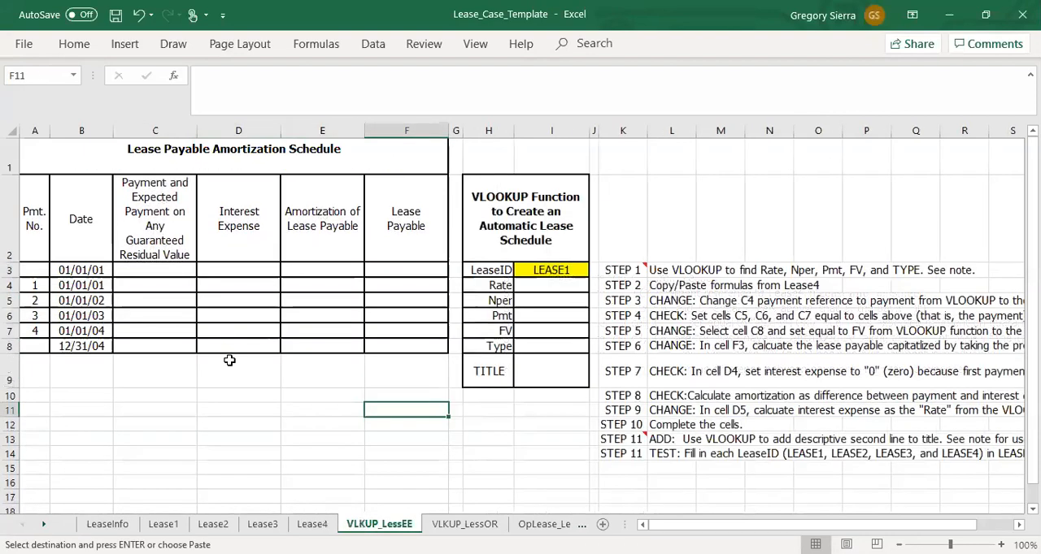
left_click(168, 271)
key("ctrl+v")
left_click(248, 424)
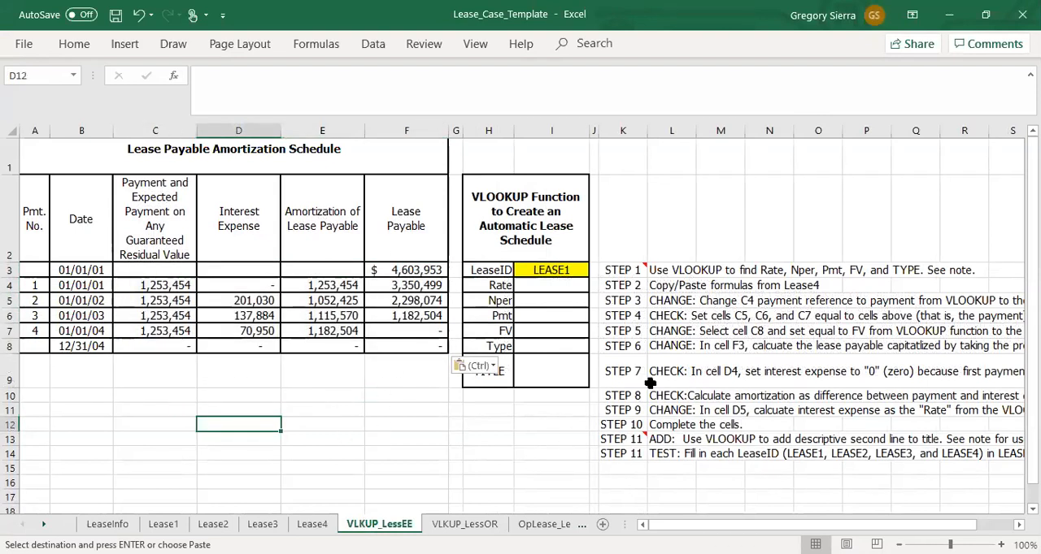
Step: Examine the VLOOKUP input cells I3:I9, the LeaseInfo sheet and the lease payable amortization schedule they relate to
left_click(562, 269)
left_click_drag(559, 285, 557, 387)
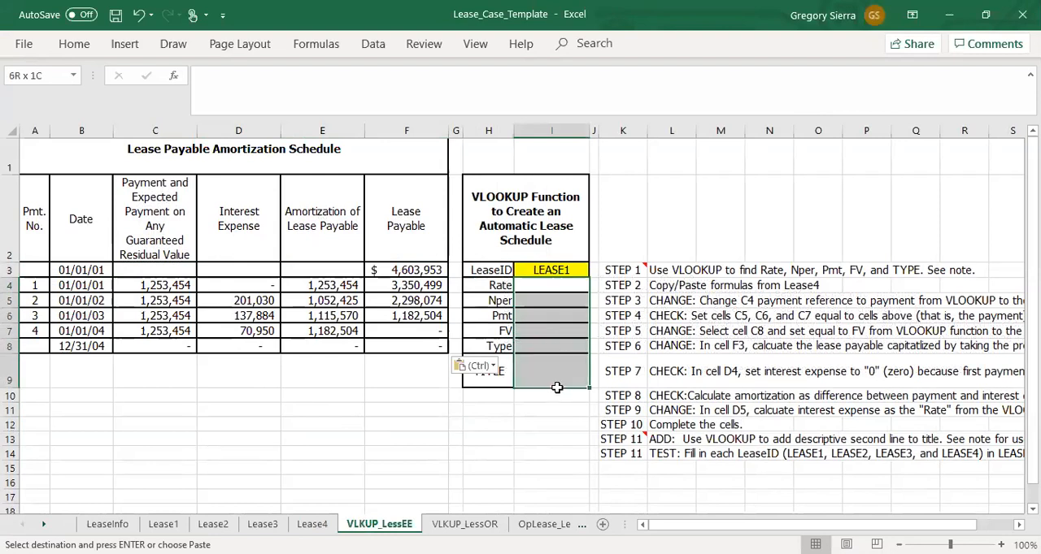
left_click(556, 388)
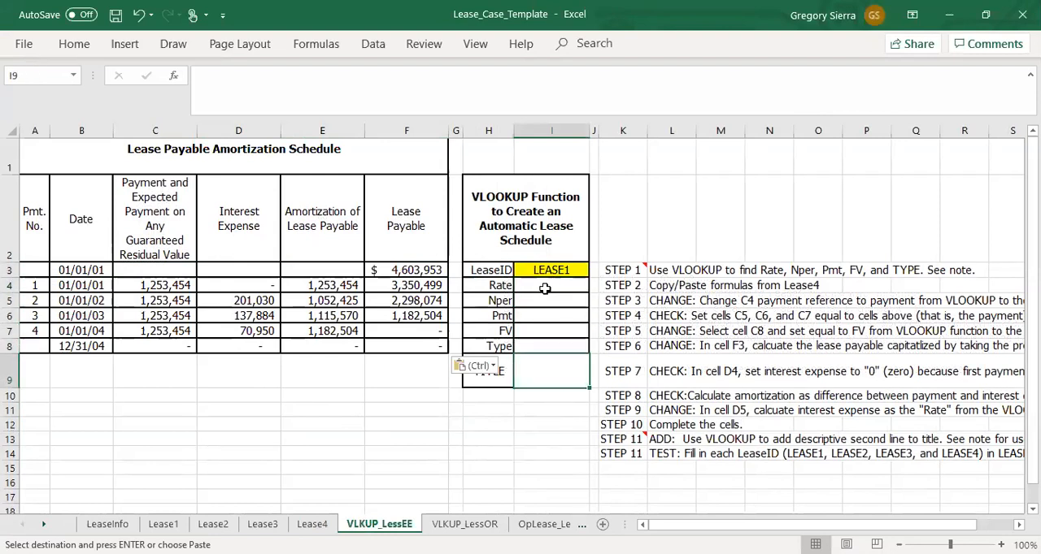
left_click(91, 522)
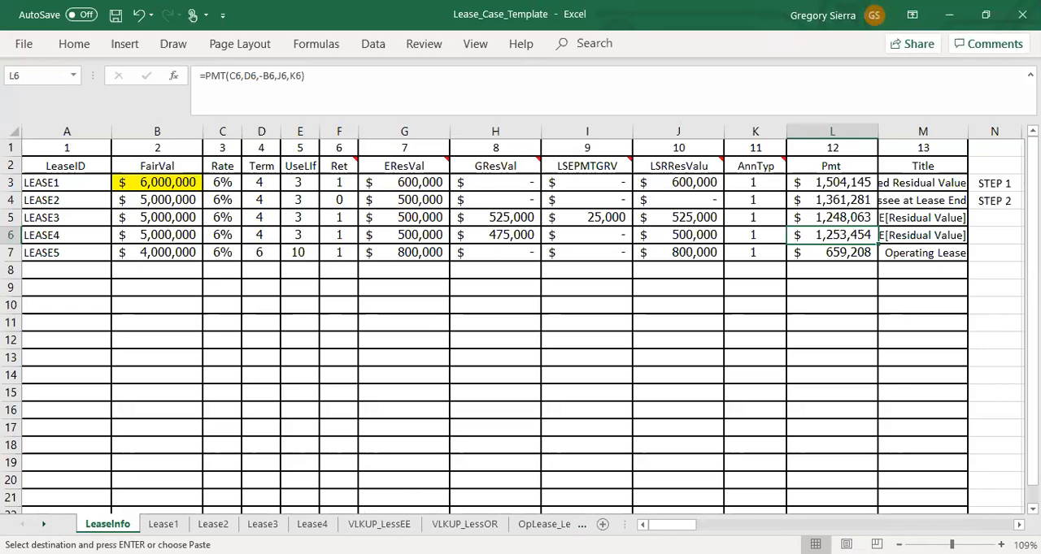
left_click(379, 524)
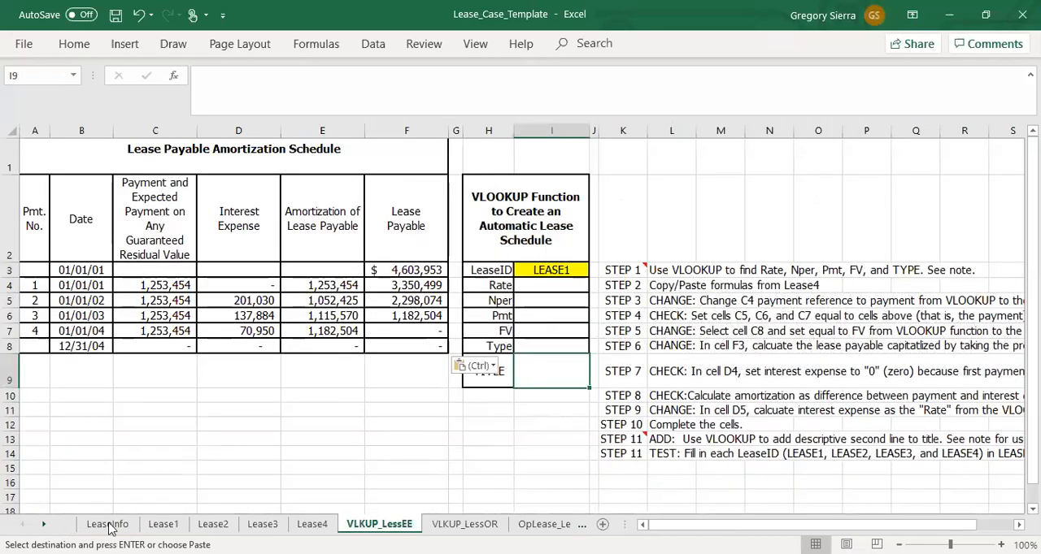
left_click_drag(553, 285, 561, 370)
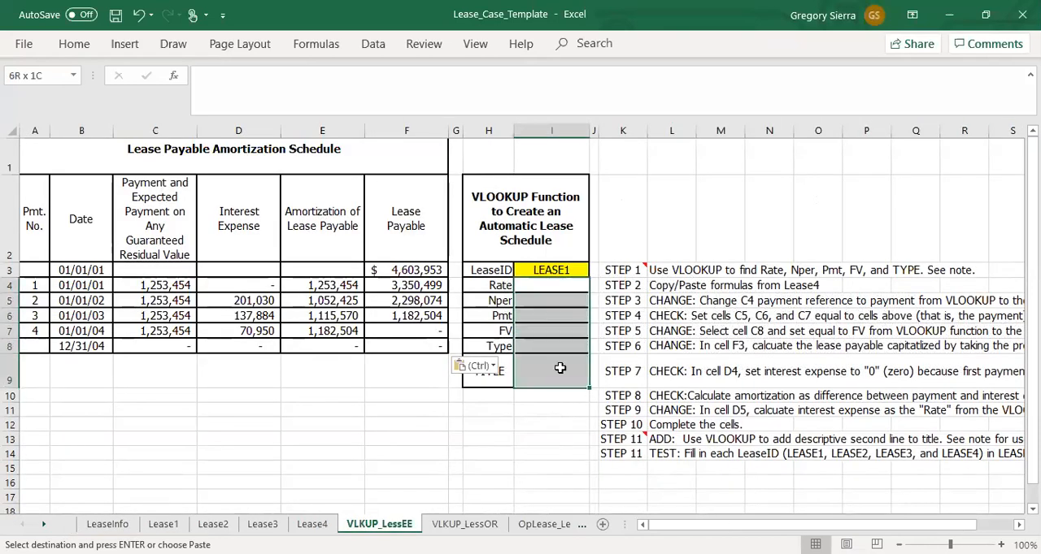
left_click(259, 299)
left_click_drag(61, 210, 393, 345)
left_click(391, 407)
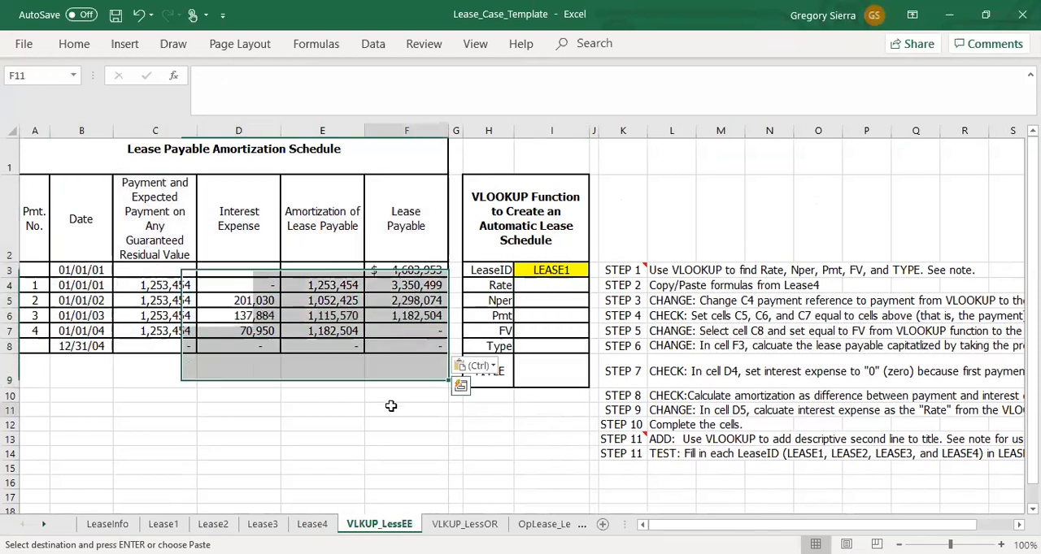
Step: Copy the rate formula =VLOOKUP(I$3,LeaseInfo!$A$3:$M$7,3) from the STEP 1 note into the Rate cell I4
left_click(557, 294)
mouse_move(632, 270)
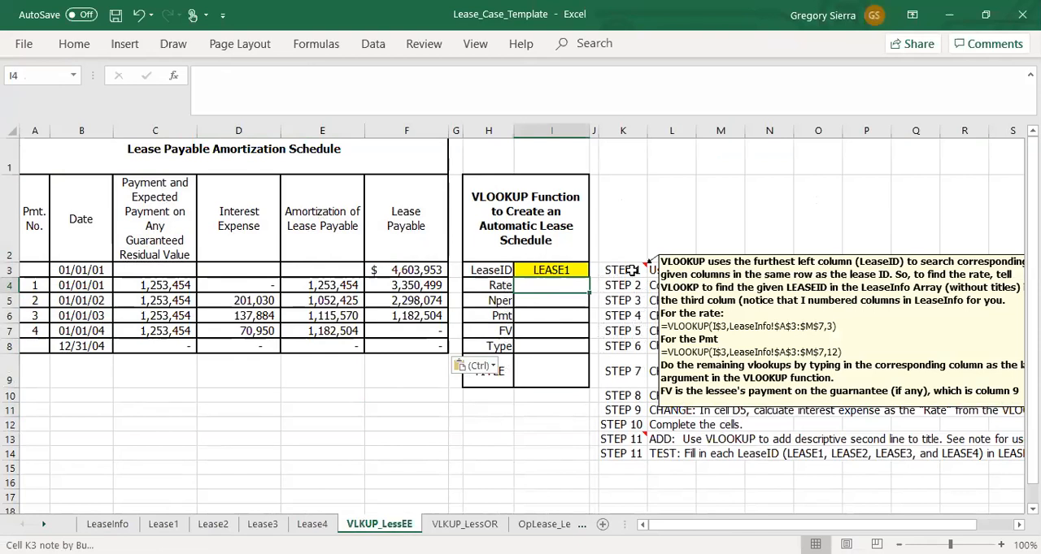
left_click(622, 271)
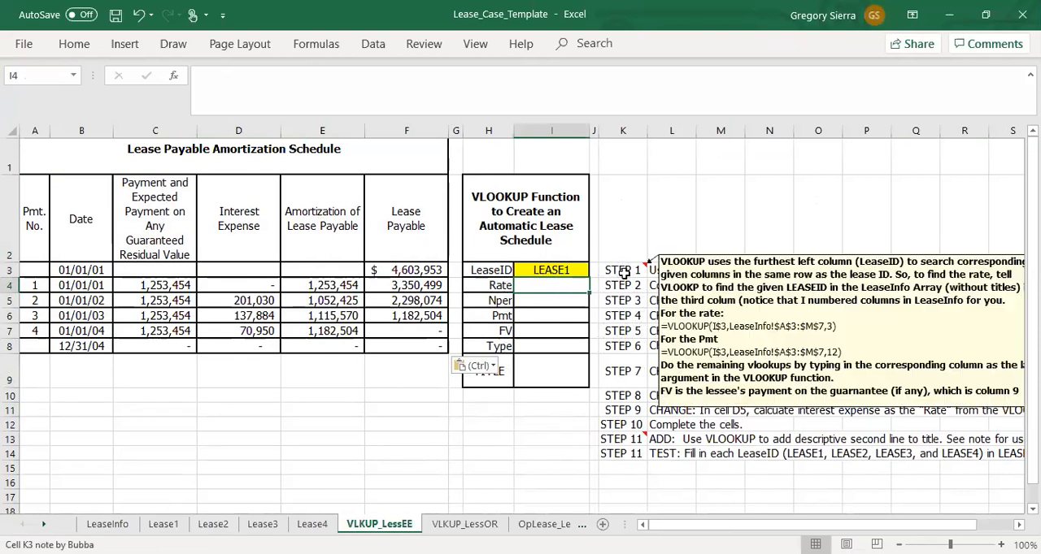
right_click(623, 273)
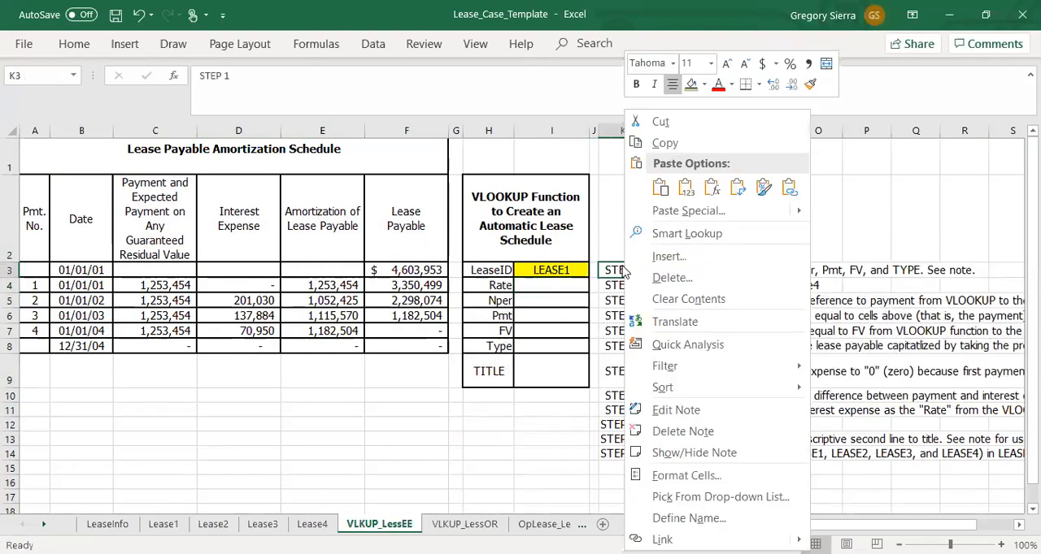
left_click(689, 411)
left_click_drag(741, 318, 561, 318)
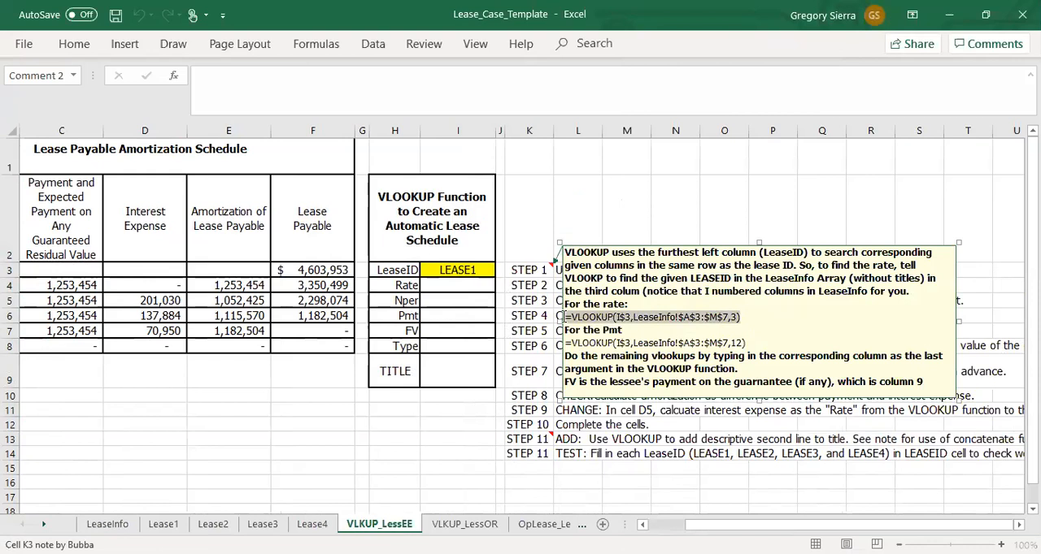
left_click(452, 285)
key("ctrl+v")
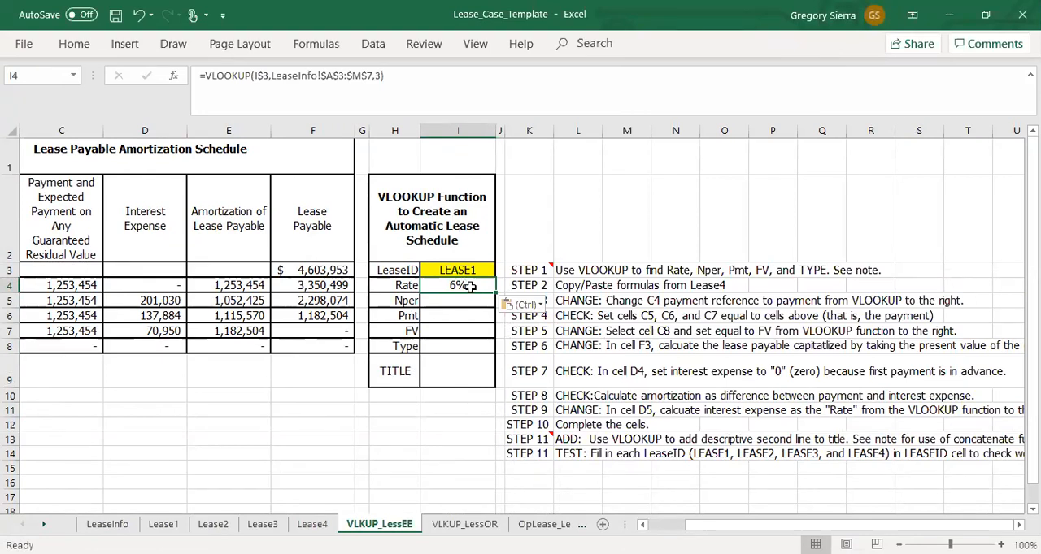
Step: Copy the payment formula =VLOOKUP(I$3,LeaseInfo!$A$3:$M$7,12) from the STEP 1 note into the Pmt cell I6
mouse_move(543, 271)
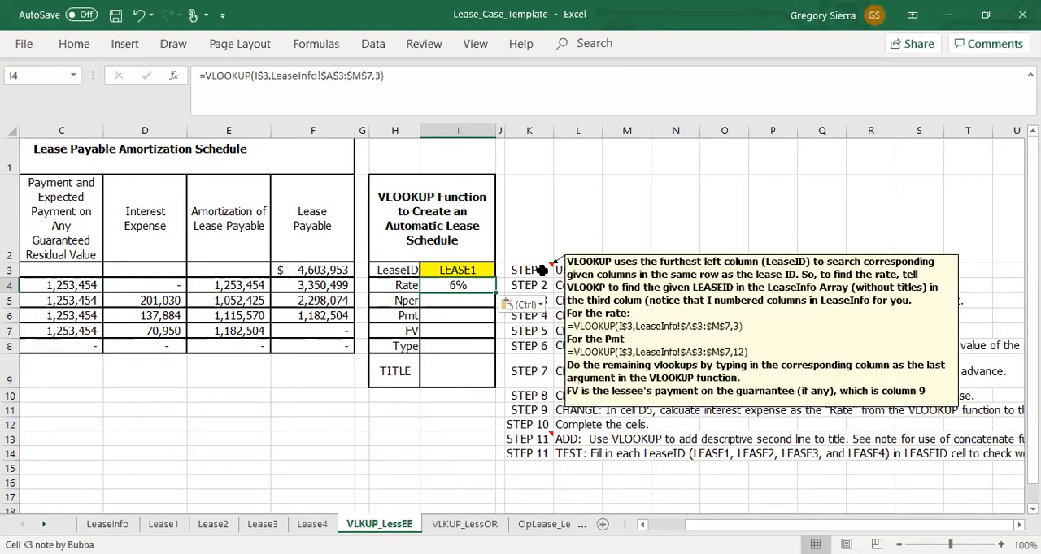
right_click(543, 271)
left_click(589, 409)
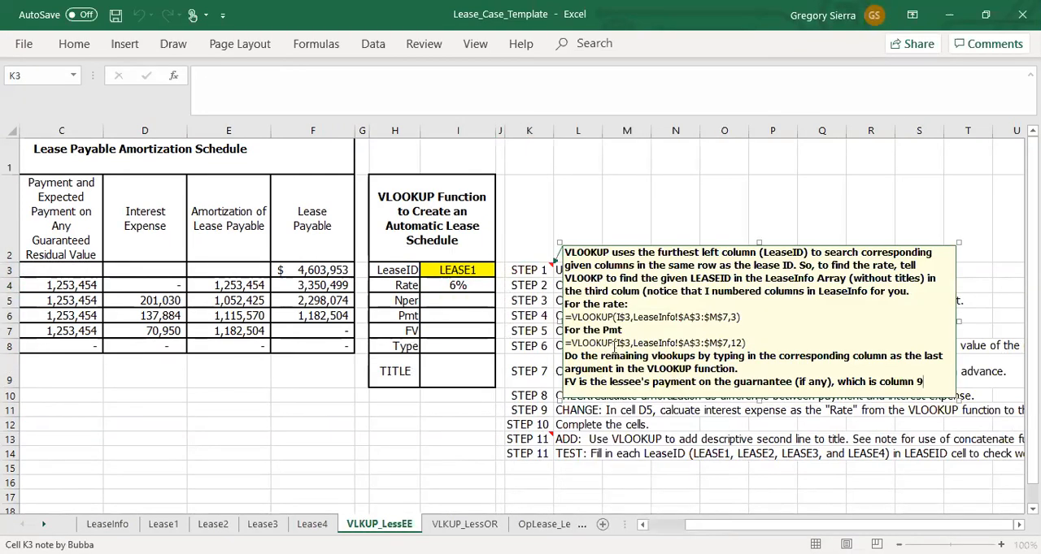
left_click_drag(752, 343, 561, 350)
key("ctrl+c")
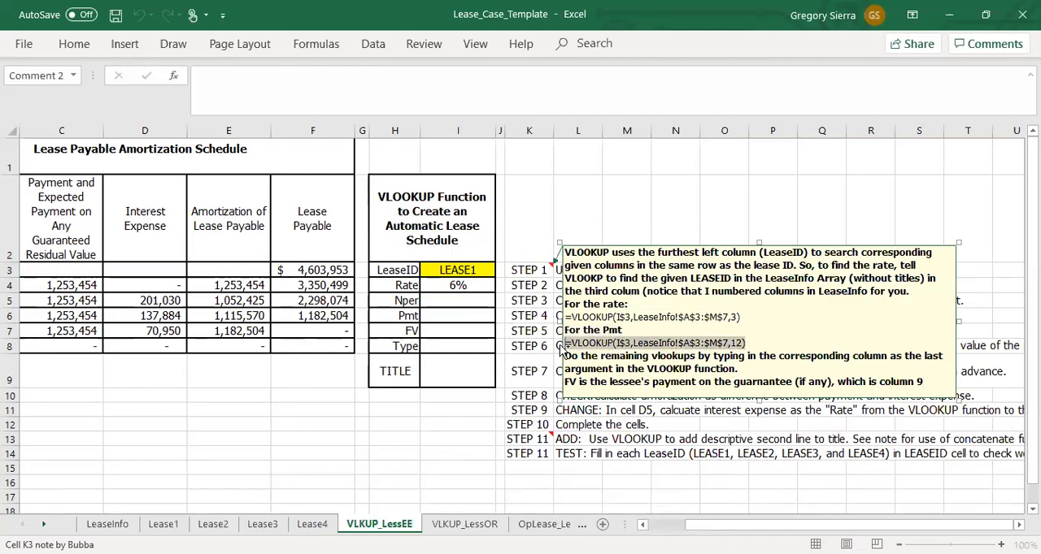
left_click(470, 317)
key("ctrl+v")
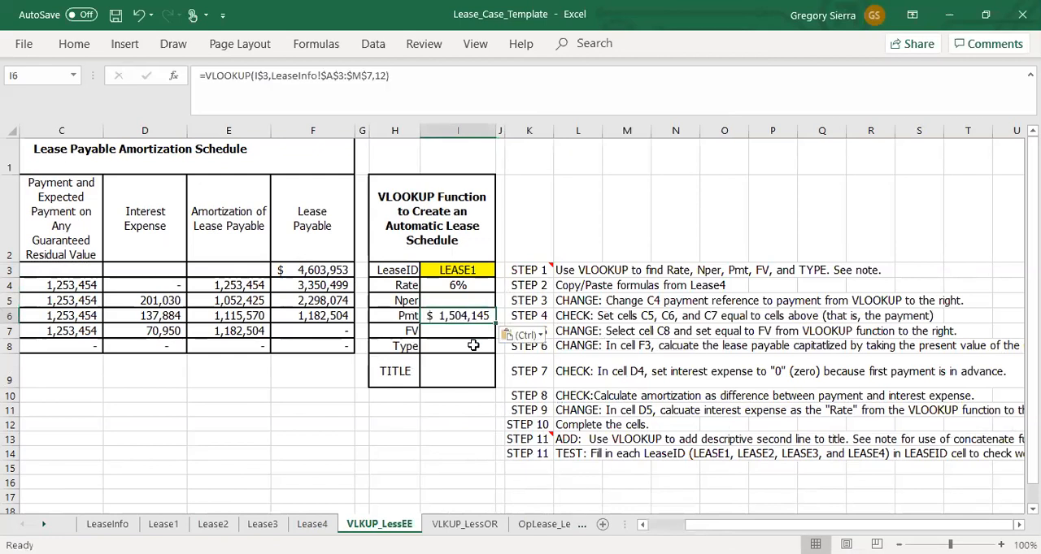
Step: Change the LeaseID in cell I3 to LEASE2 to test the lookups
left_click(469, 406)
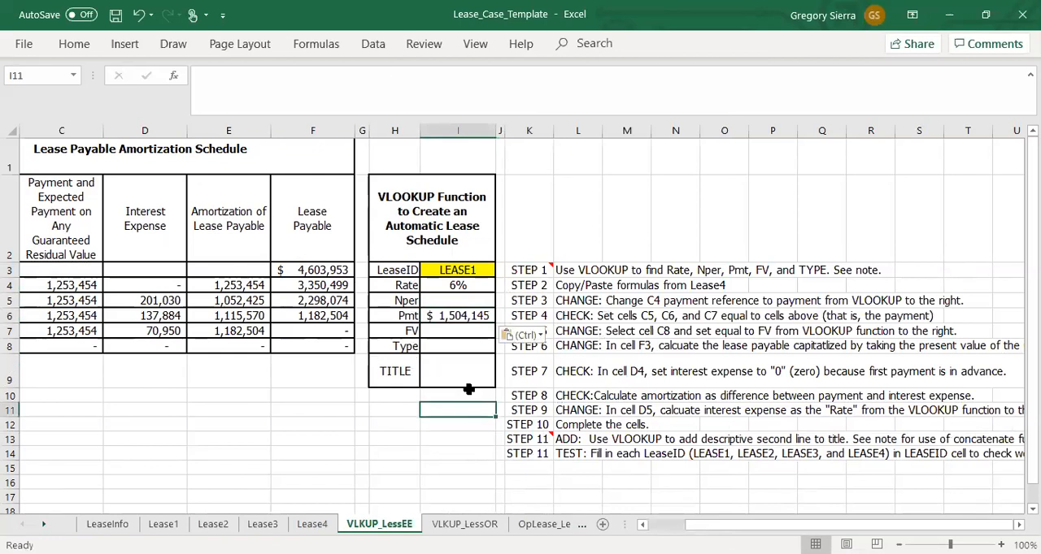
left_click(470, 272)
mouse_move(515, 274)
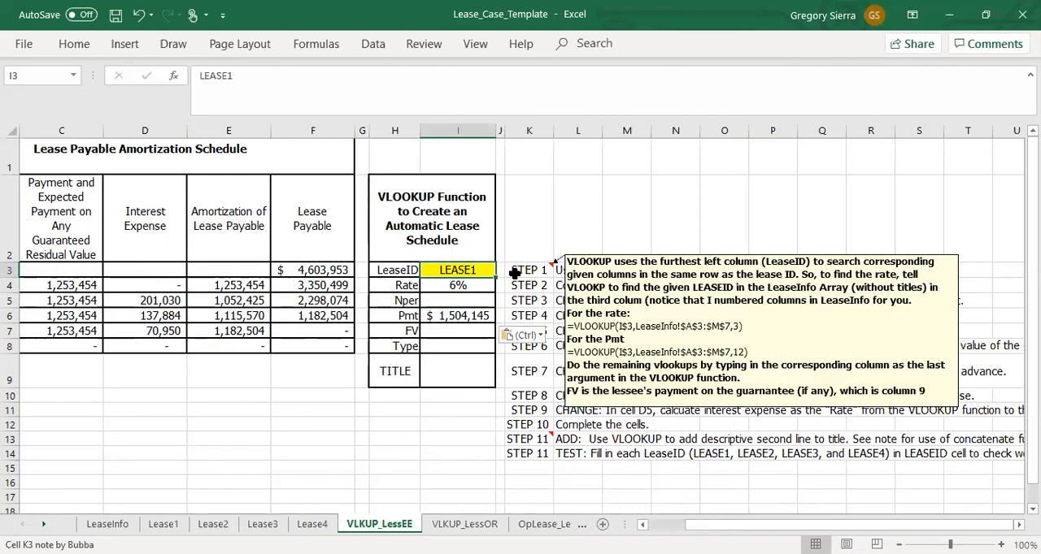
type("LEASE")
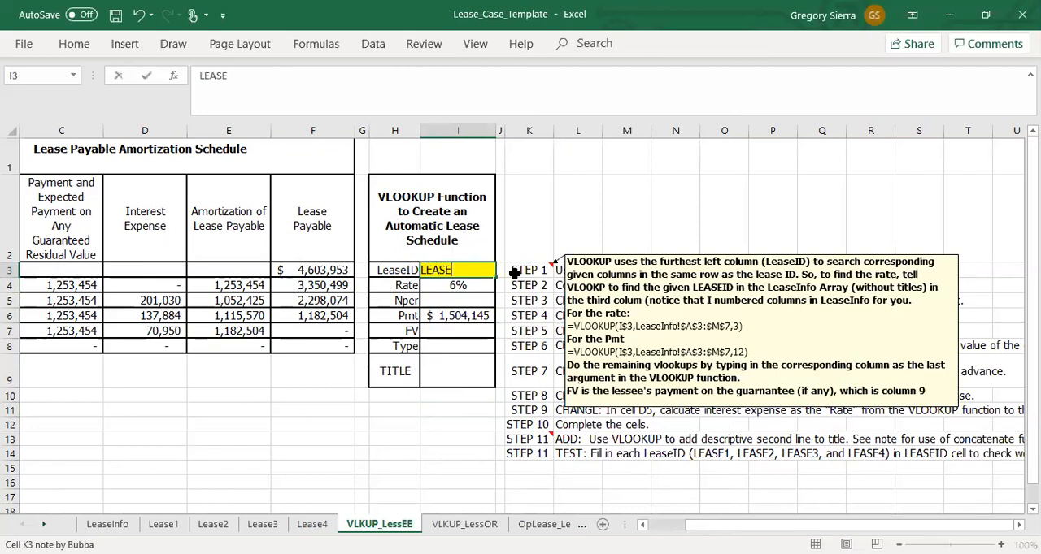
key("Return")
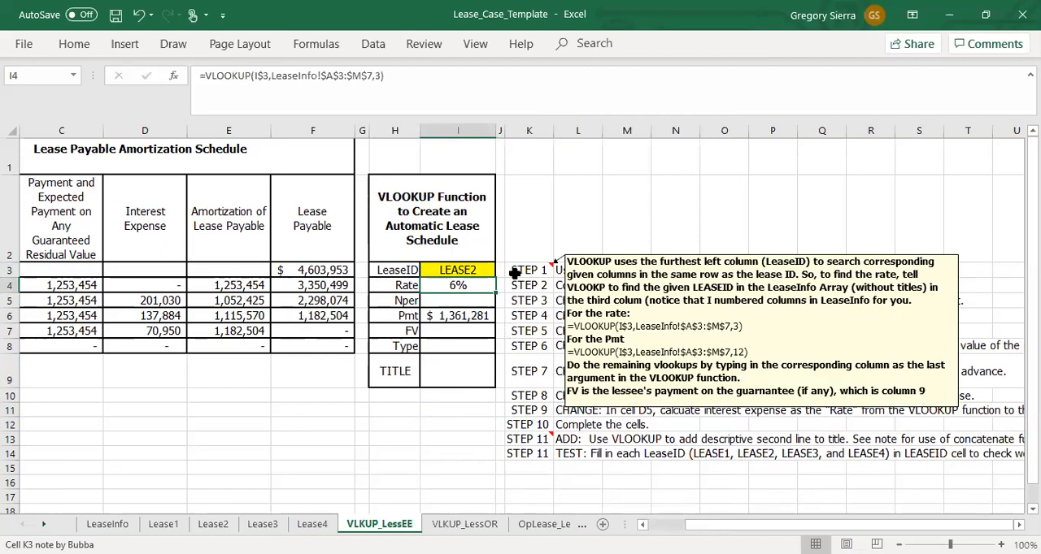
Step: Review the remaining empty lookup cells and the lookup value, table array and column index arguments of the Rate formula in I4
left_click(451, 348)
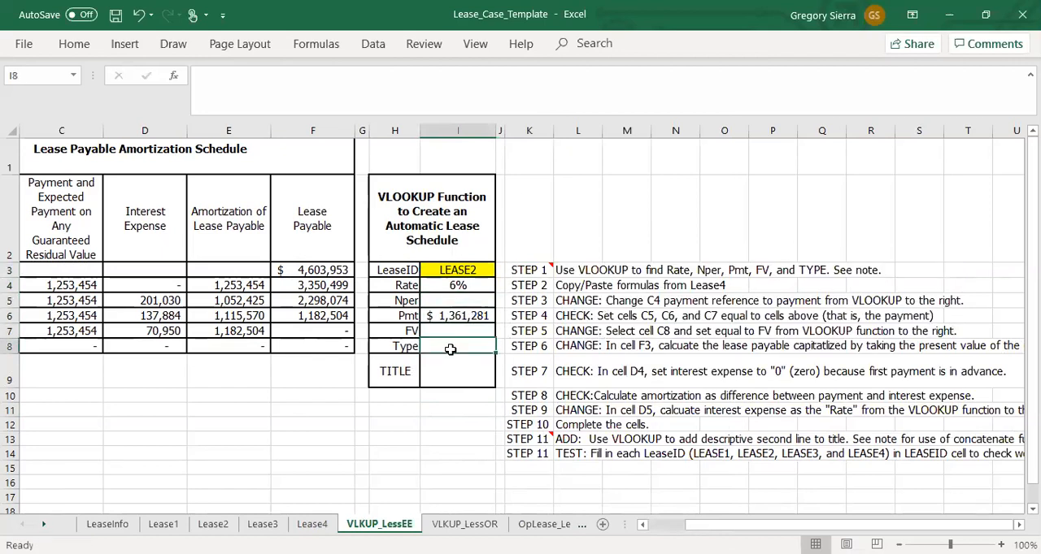
left_click(451, 376)
left_click(461, 350)
left_click(460, 334)
left_click(459, 288)
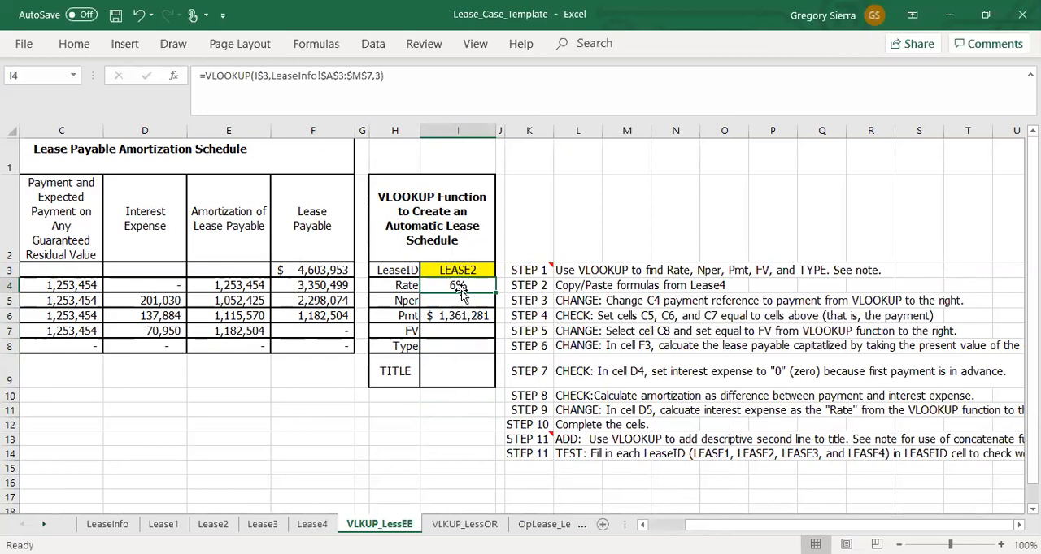
left_click(259, 77)
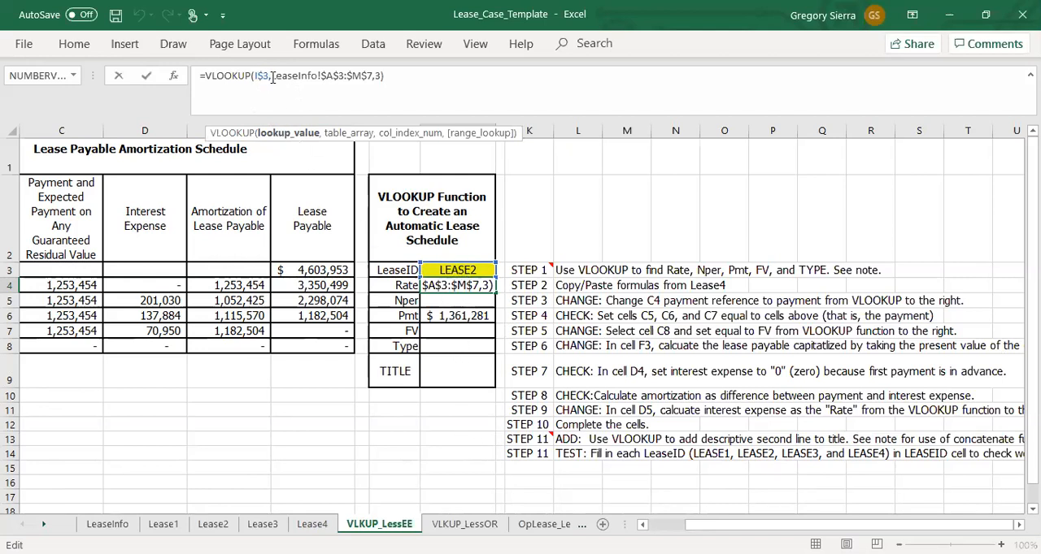
left_click_drag(271, 76, 374, 75)
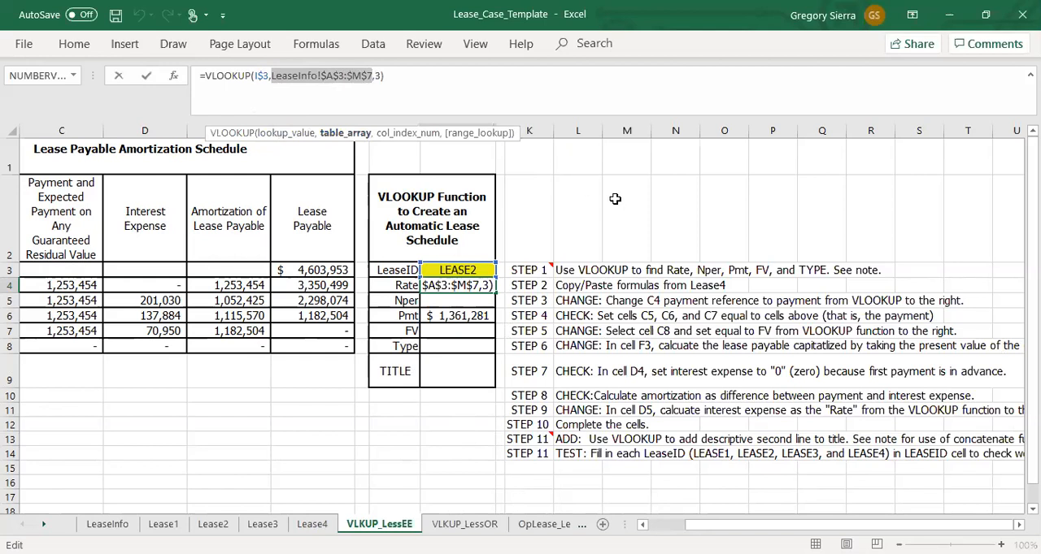
left_click(377, 76)
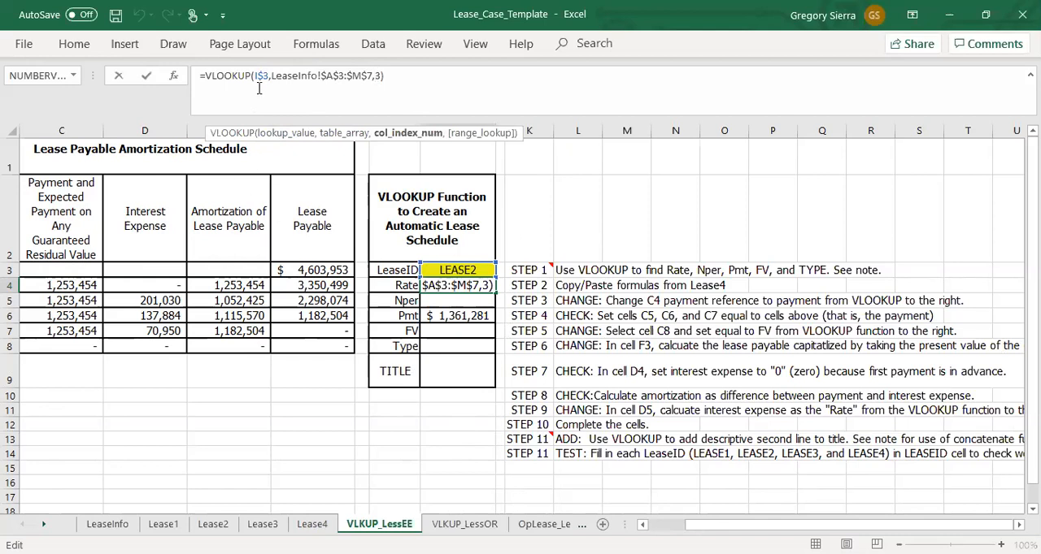
key("ctrl+Return")
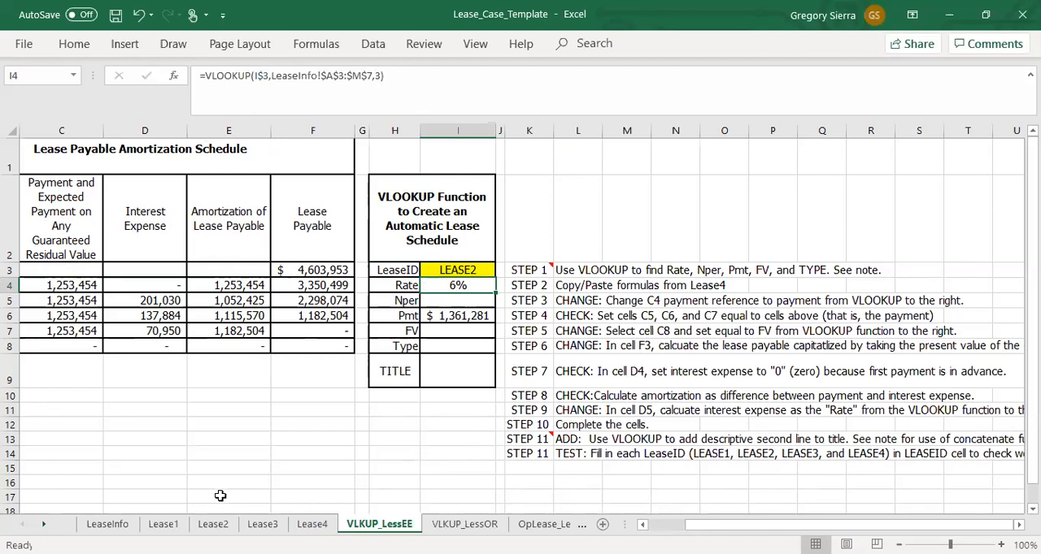
Step: Examine the lookup range A3:M7 on the LeaseInfo sheet, including its LeaseID column and fair values
left_click(107, 524)
left_click_drag(45, 180, 926, 255)
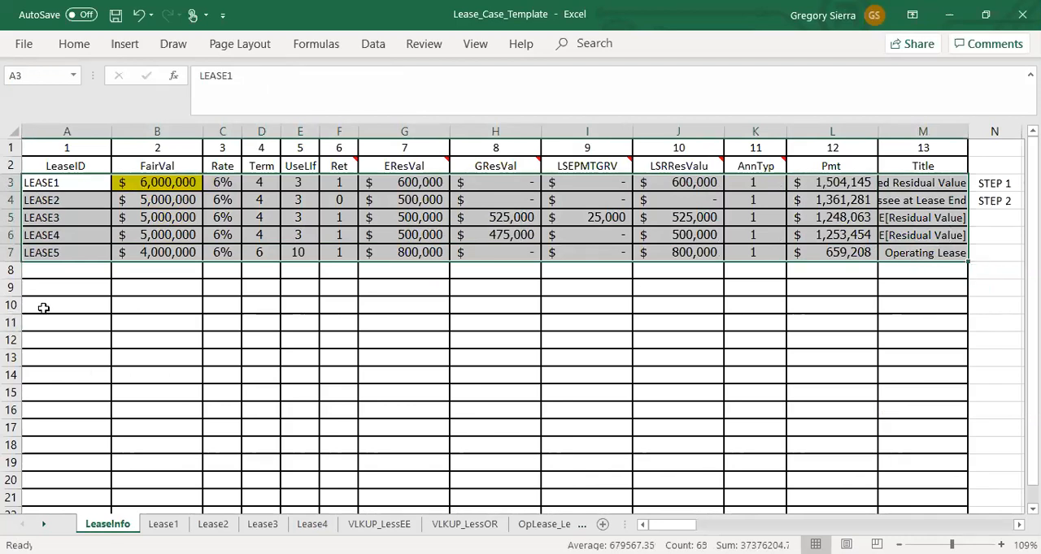
left_click(32, 305)
left_click_drag(85, 183, 82, 253)
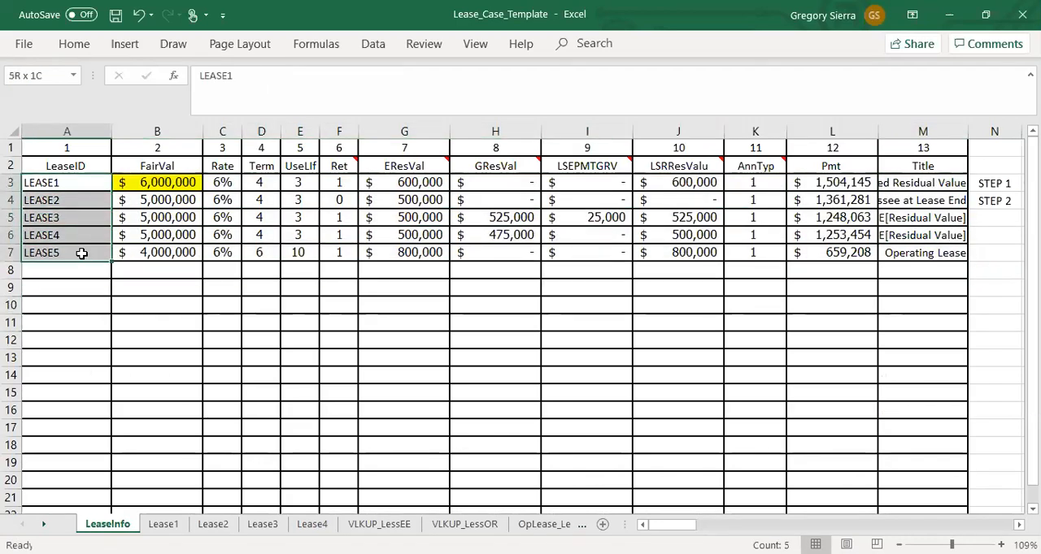
left_click(100, 303)
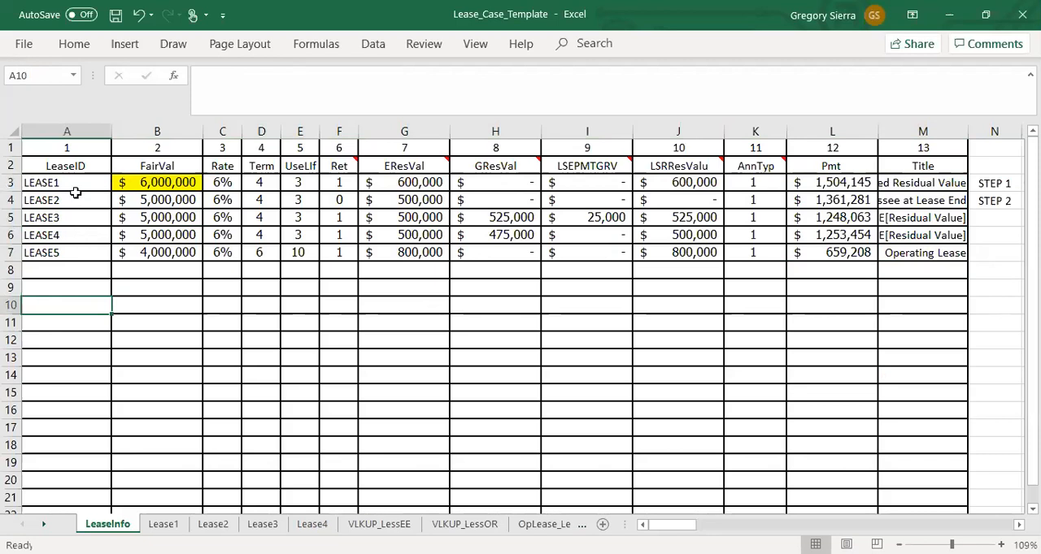
left_click(77, 185)
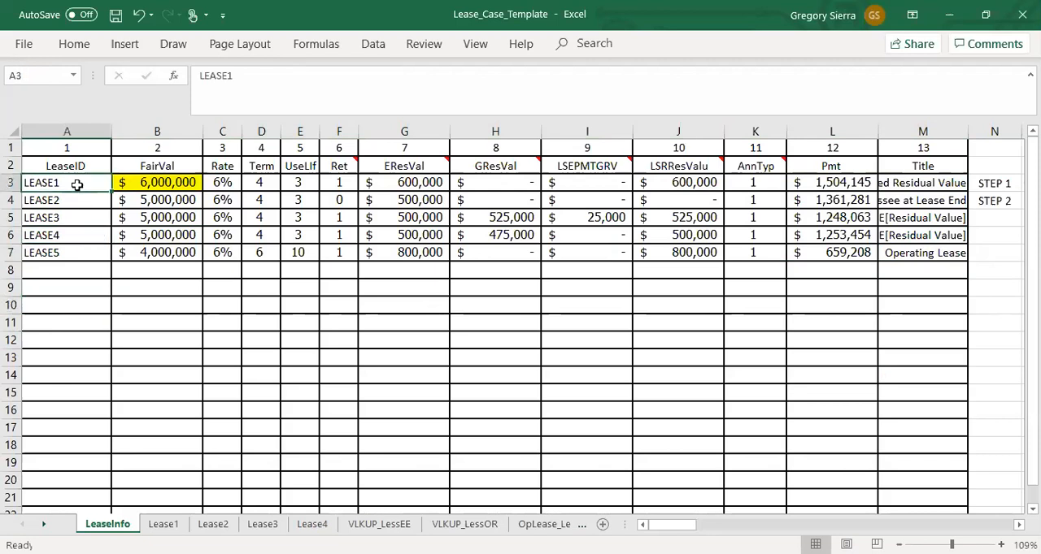
left_click(140, 218)
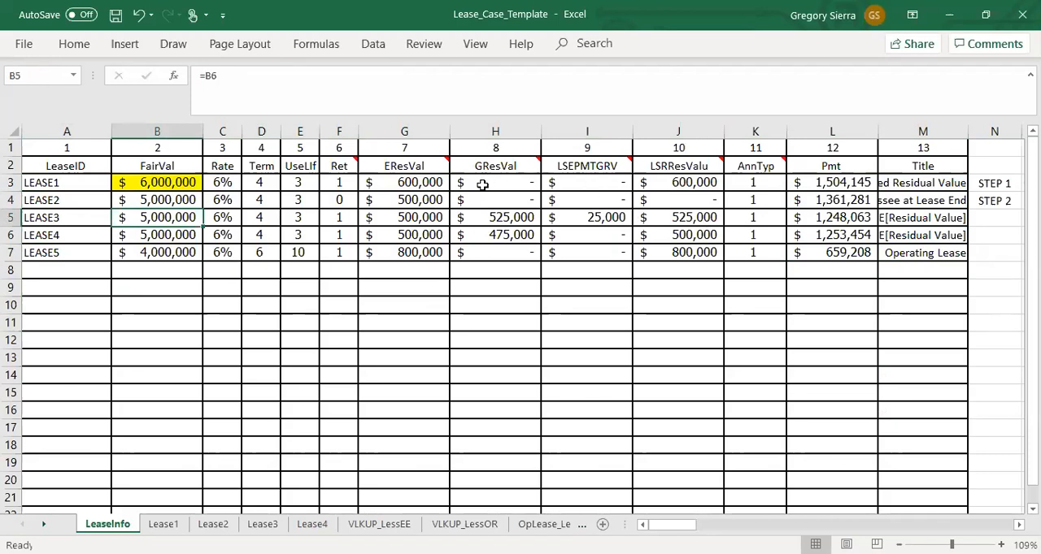
Step: Examine the LeaseInfo table's remaining columns, the numbered column indexes in row 1, and LEASE1's rate and payment formula
left_click_drag(498, 186, 894, 257)
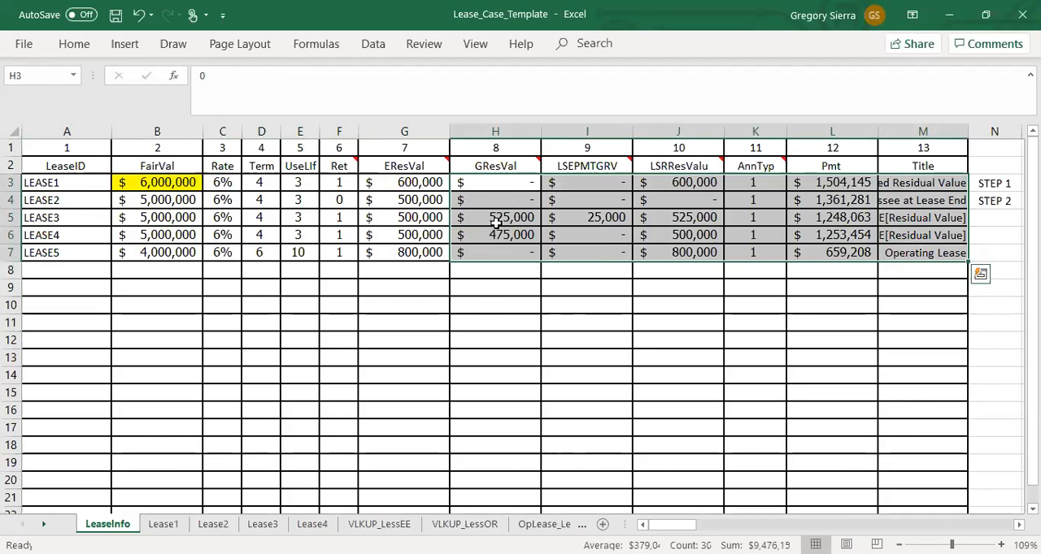
left_click(417, 354)
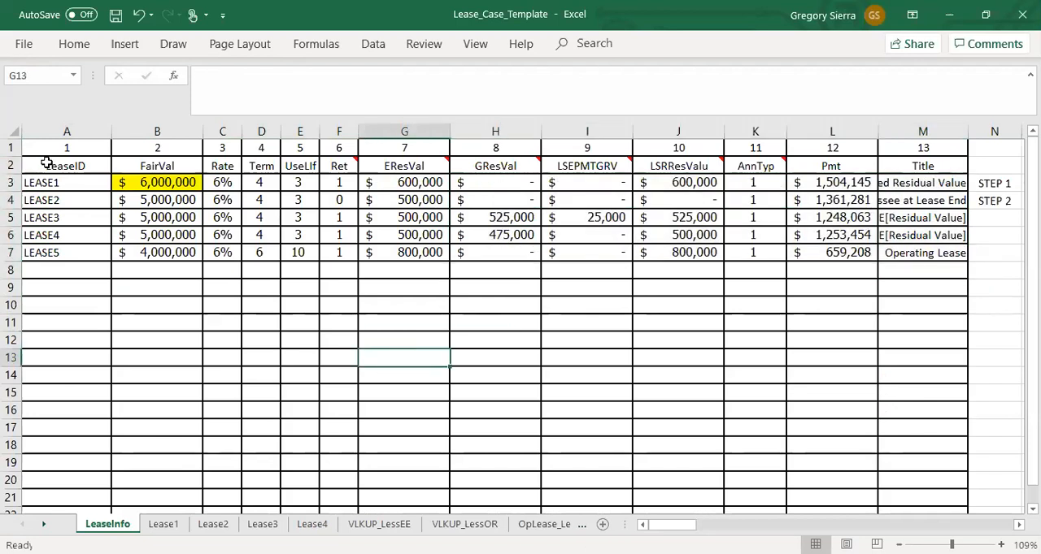
left_click_drag(60, 183, 901, 255)
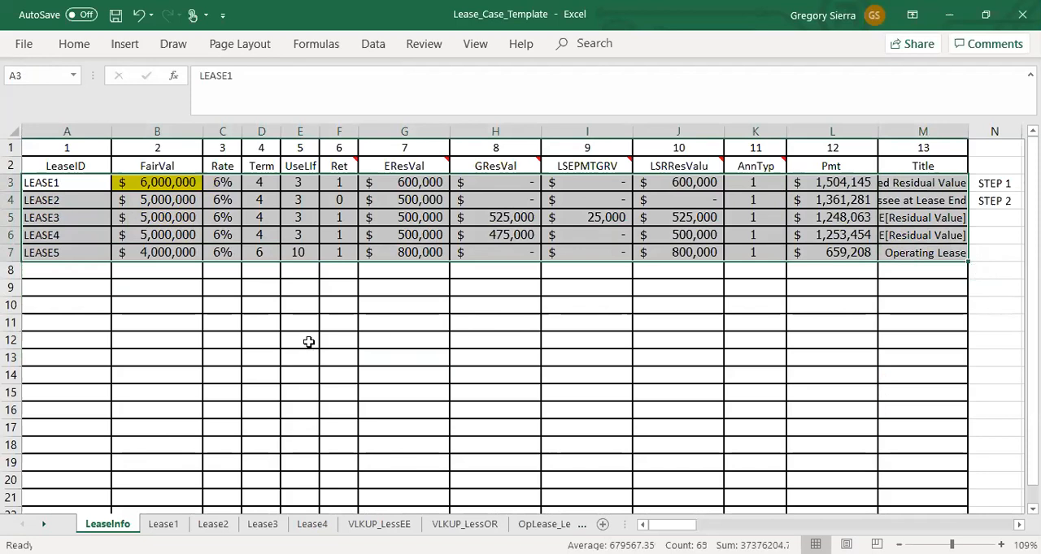
left_click(50, 185)
left_click(221, 184)
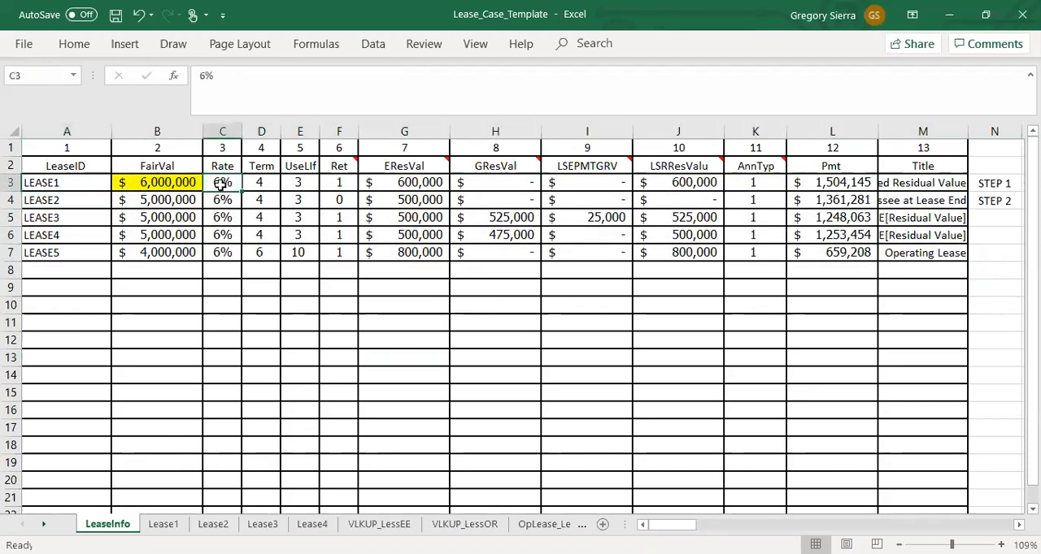
left_click_drag(104, 148, 165, 149)
left_click(226, 182)
left_click(65, 183)
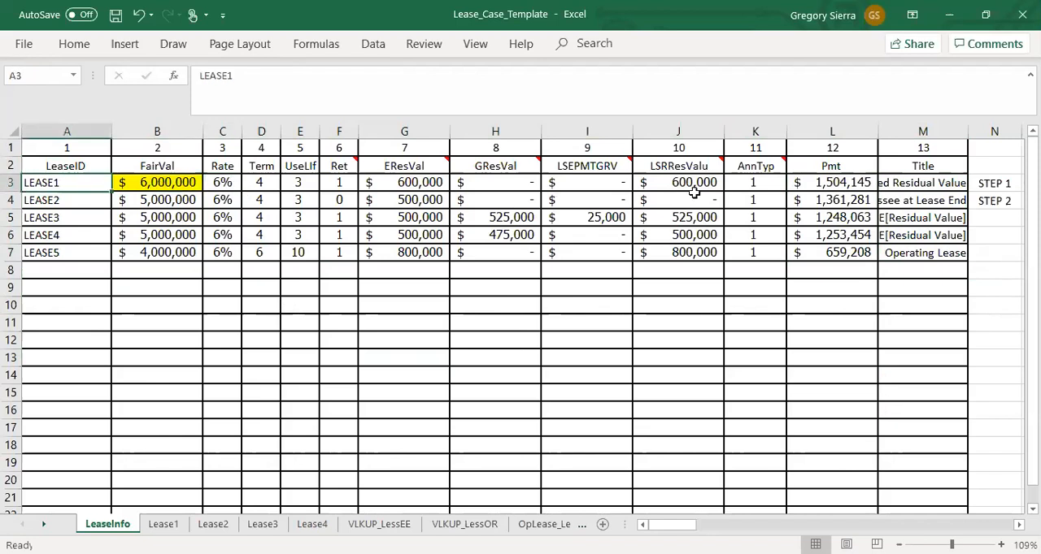
left_click(862, 187)
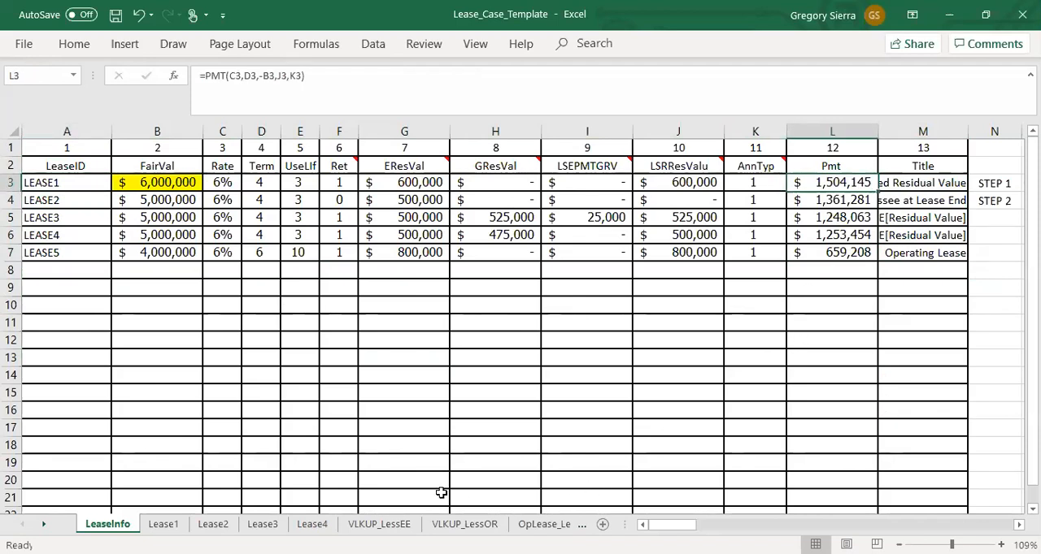
Step: Copy the Rate formula from I4 on the VLKUP_LessEE sheet into the Nper, FV, Type and TITLE cells I5, I7, I8 and I9
left_click(379, 525)
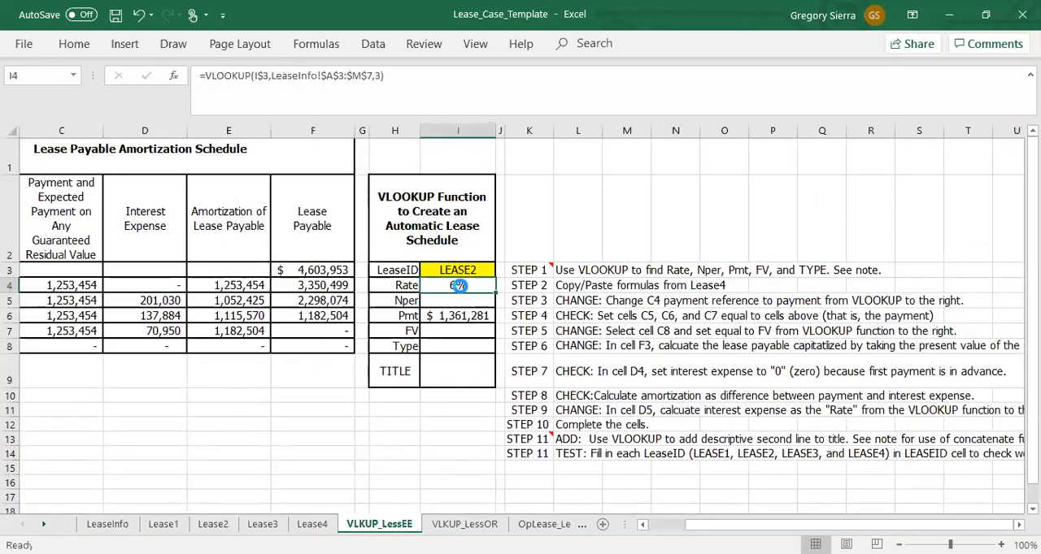
key("ctrl+c")
left_click(458, 300)
key("ctrl+v")
left_click(457, 331)
key("ctrl+v")
left_click(458, 347)
key("ctrl+v")
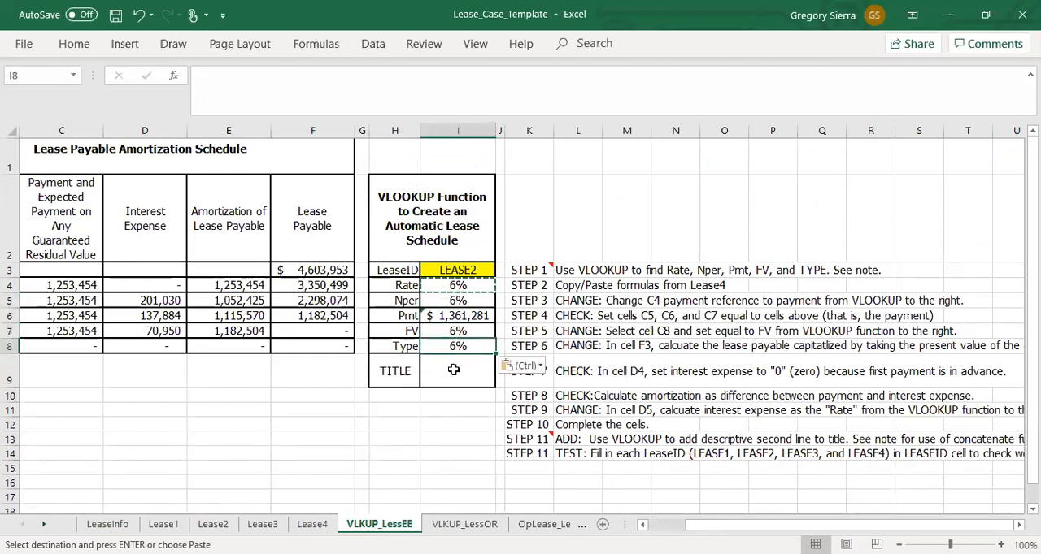
left_click(454, 369)
key("ctrl+v")
Step: Set the column index in the Nper VLOOKUP formula in I5 to 4
left_click(468, 302)
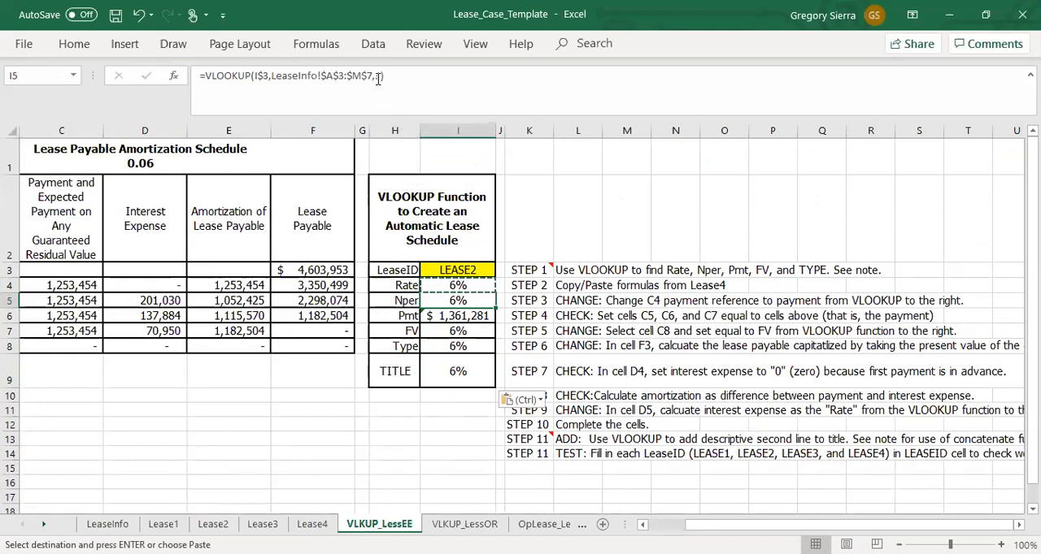
key("Return")
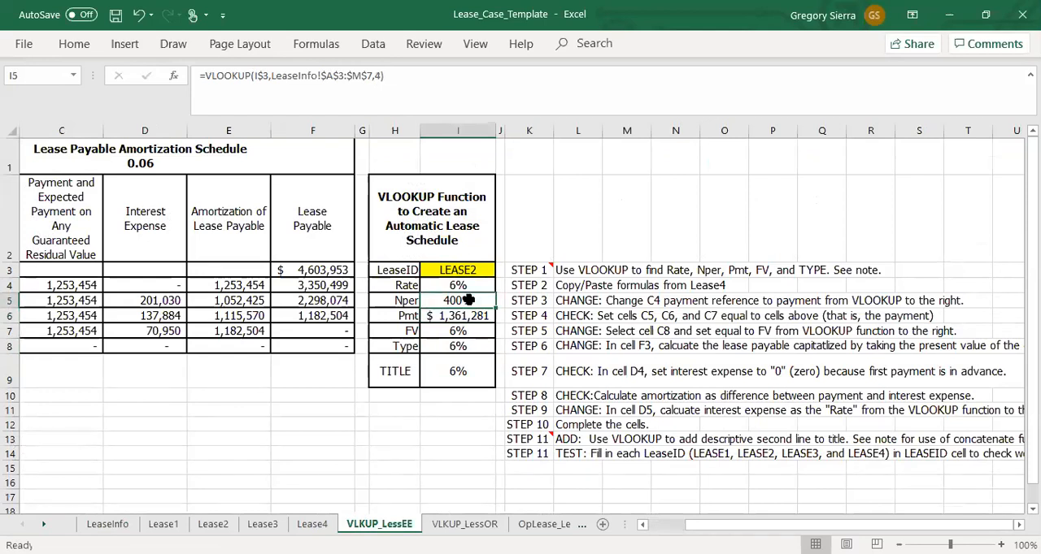
right_click(469, 300)
Step: Check the LSEPMTGRV column number on LeaseInfo and set the column index in the FV formula in I7 to 9
left_click(453, 331)
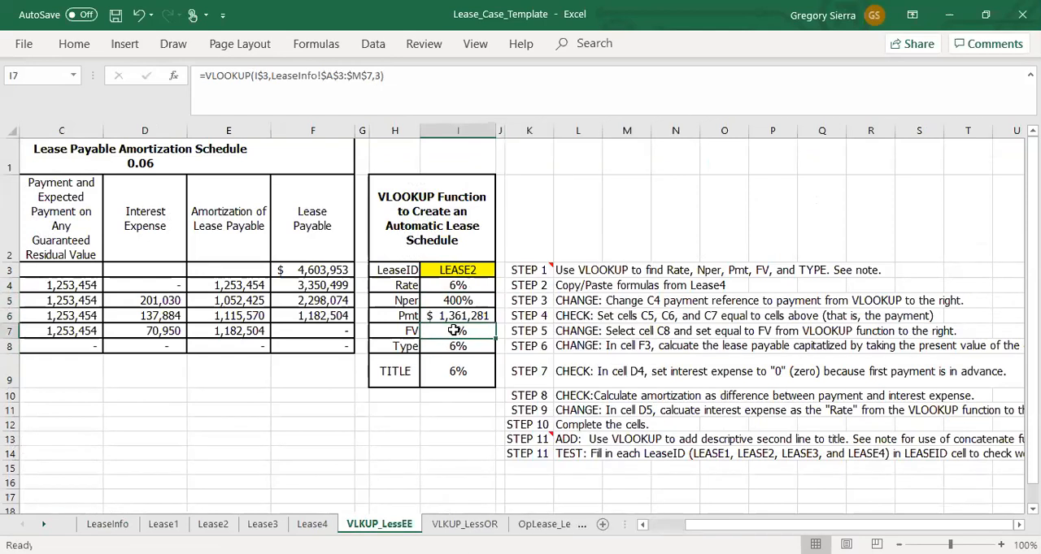
left_click(107, 524)
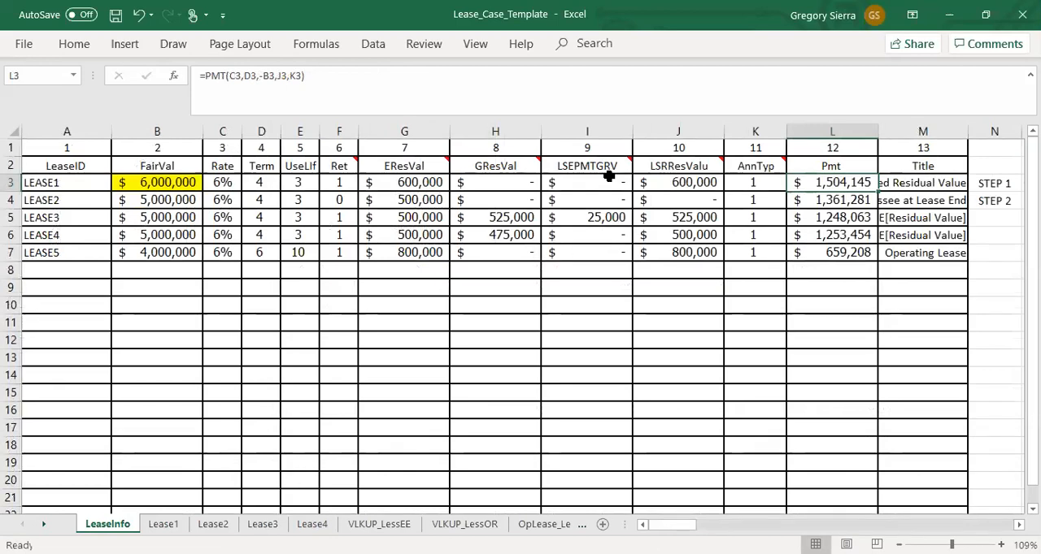
left_click(607, 181)
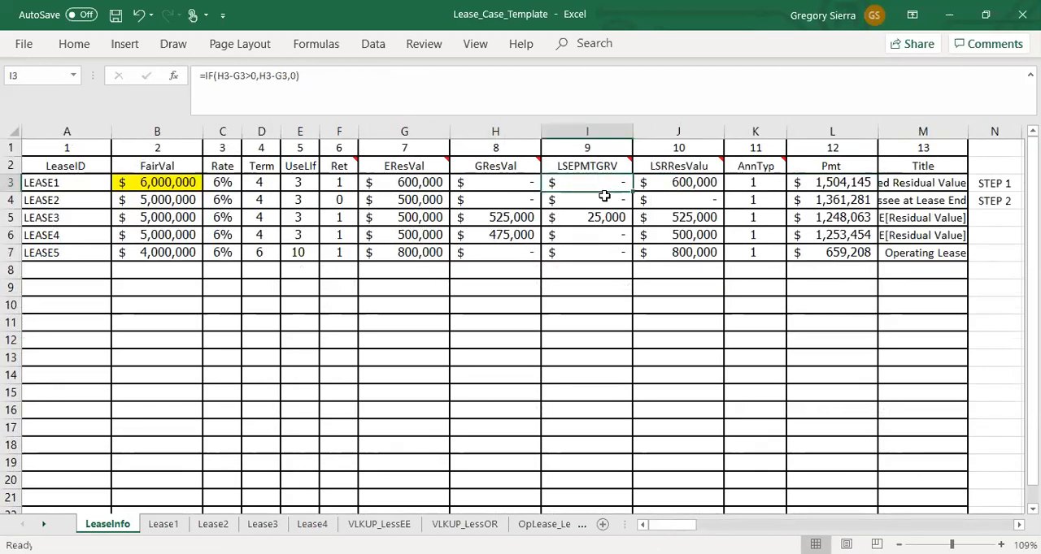
left_click(604, 145)
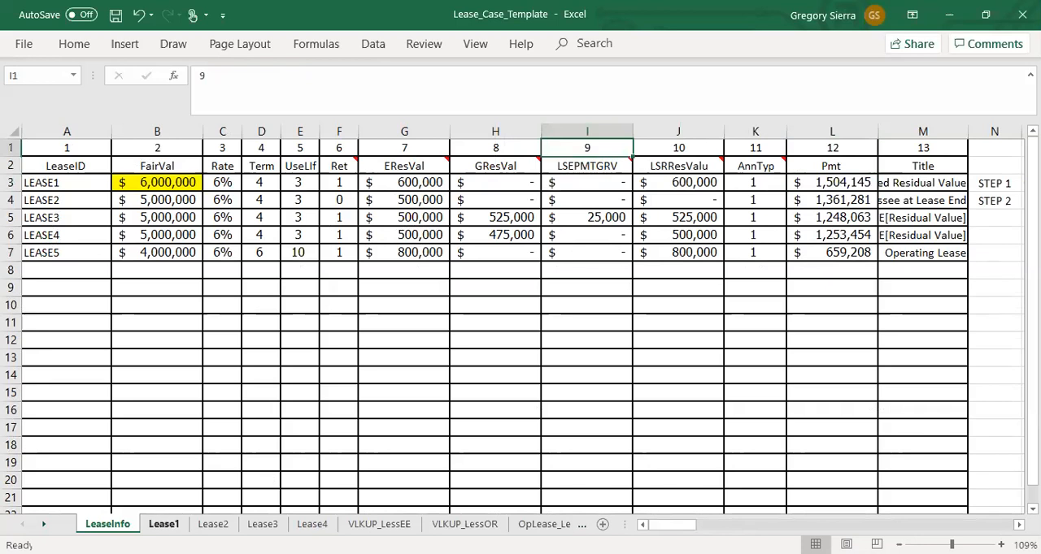
left_click(379, 524)
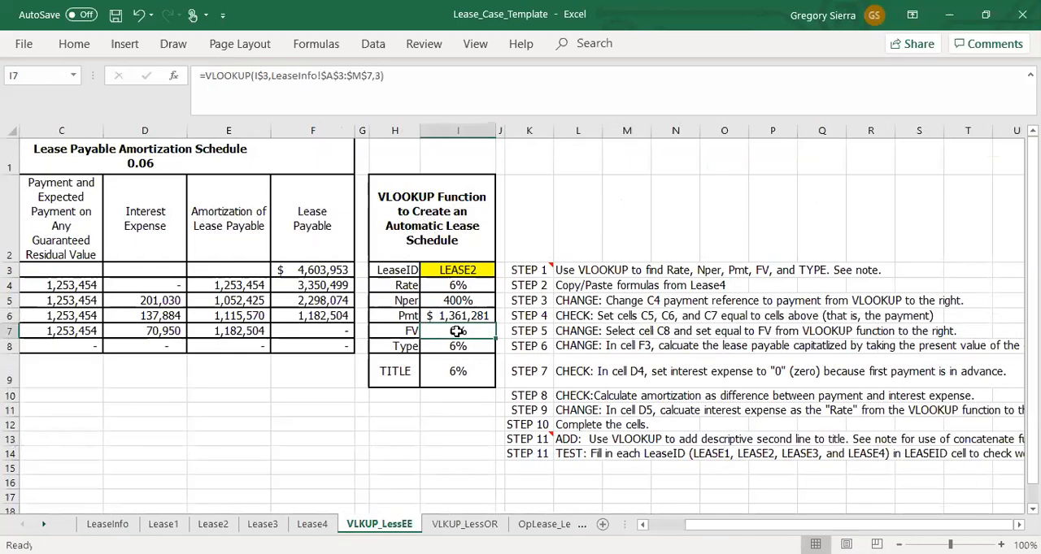
left_click(376, 76)
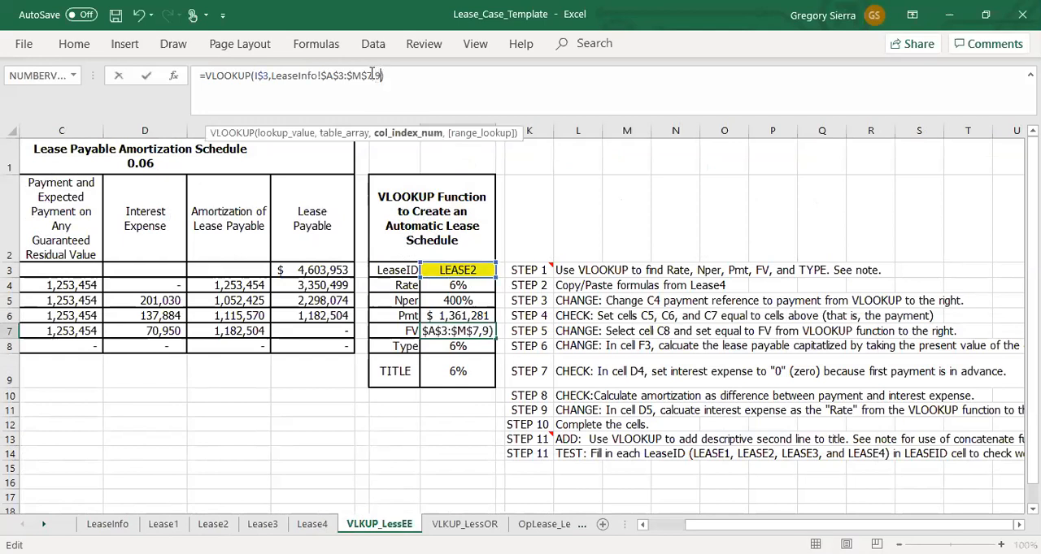
key("Return")
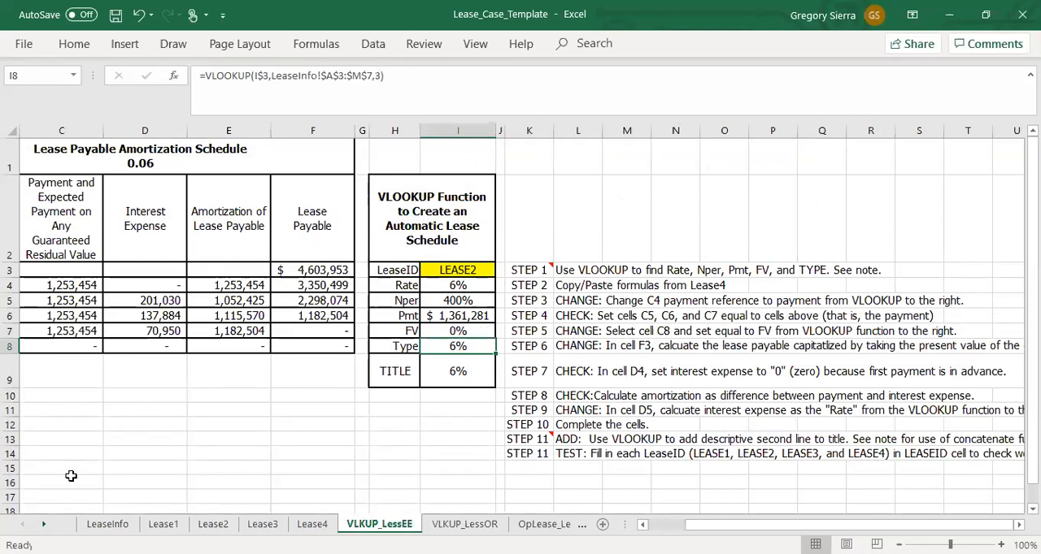
Step: Check the AnnTyp column on LeaseInfo and set the column index in the Type formula in I8 to 11
left_click(107, 525)
left_click(748, 184)
left_click_drag(747, 204, 748, 252)
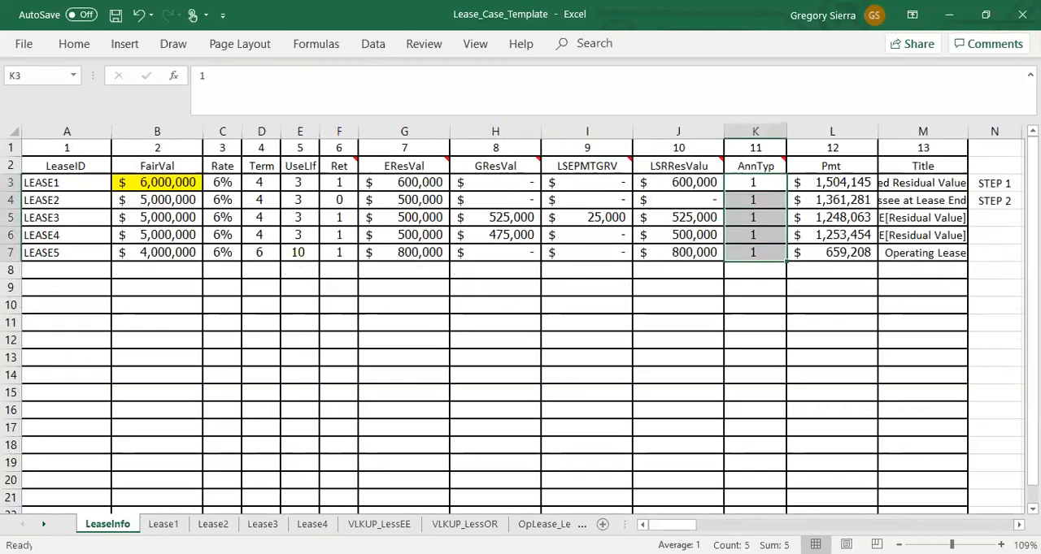
left_click(375, 524)
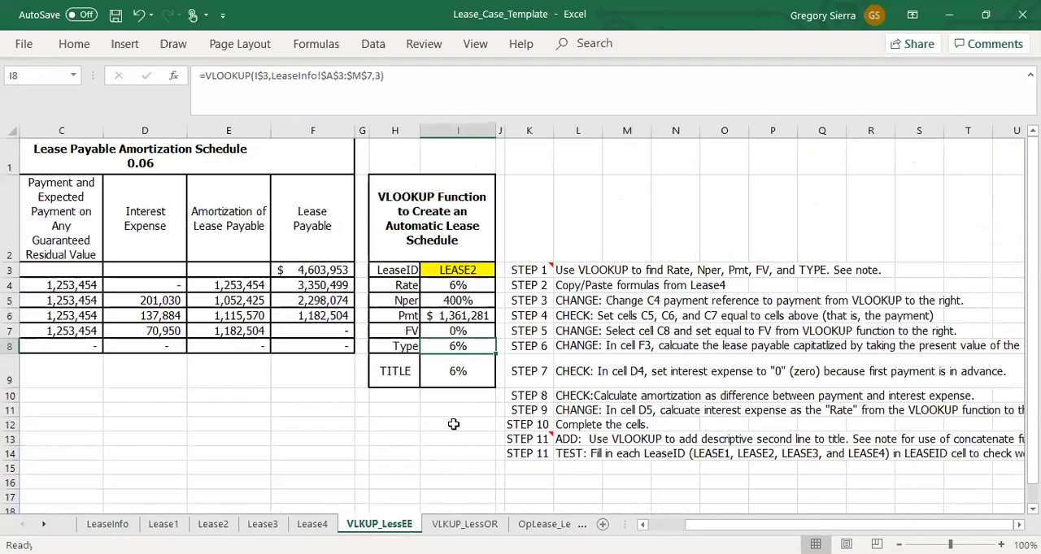
left_click(379, 75)
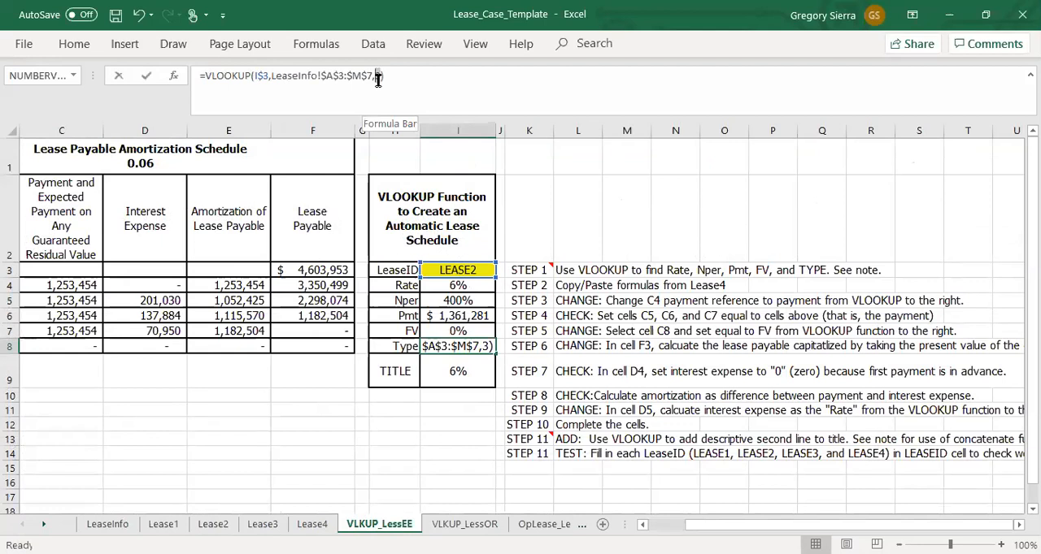
key("Return")
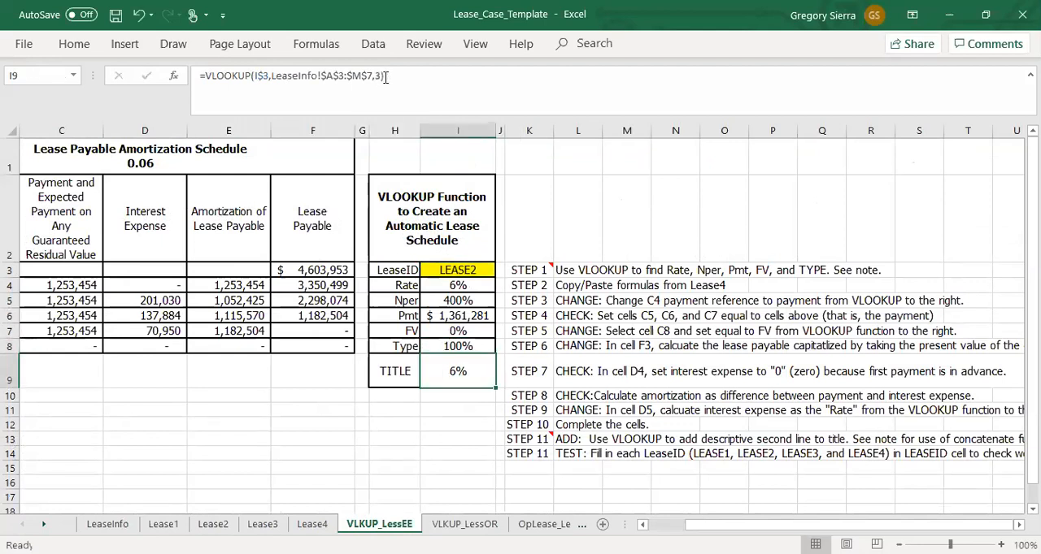
Step: Check the Title column on LeaseInfo and set the column index in the TITLE formula in I9 to 13
left_click(97, 527)
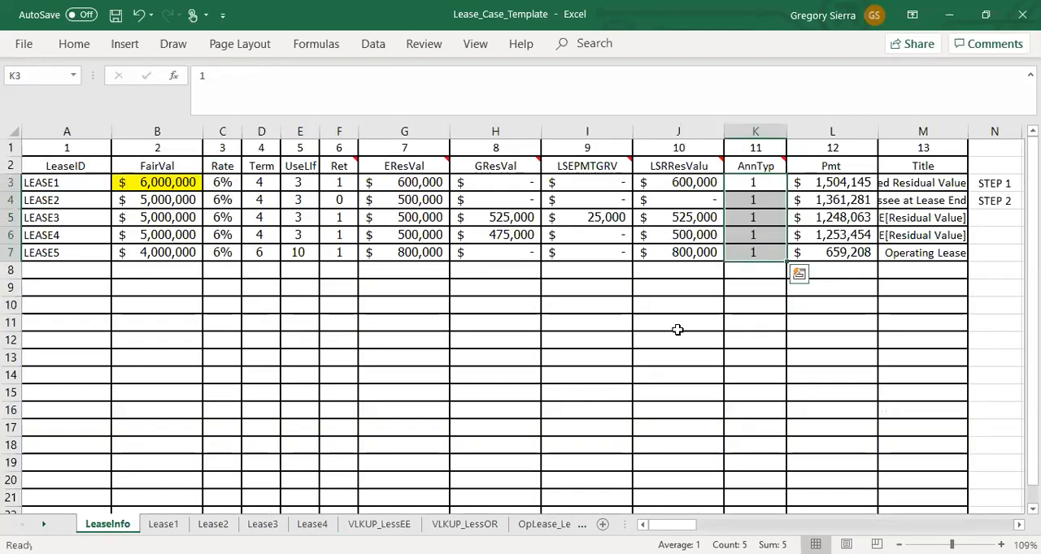
left_click(903, 255)
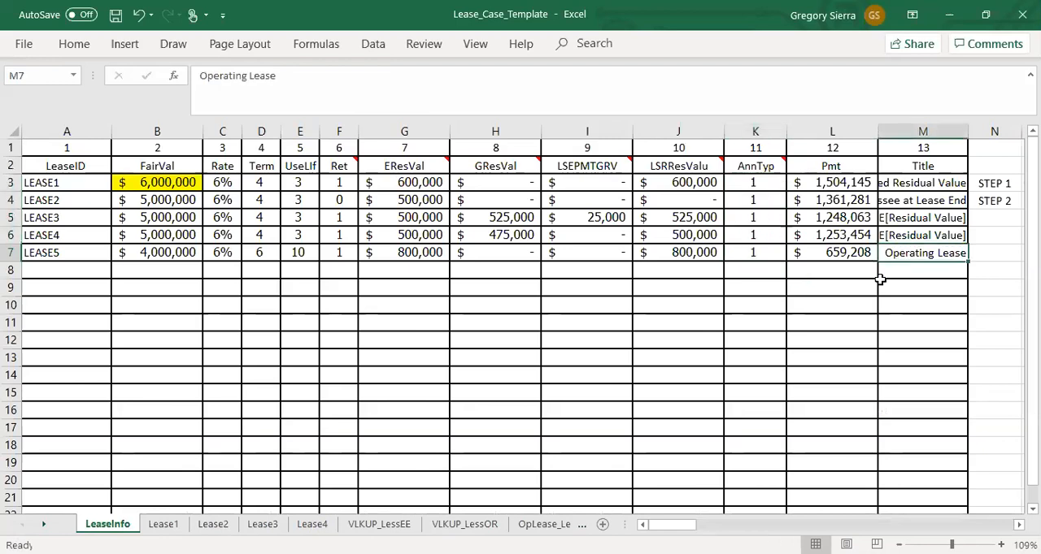
left_click(379, 525)
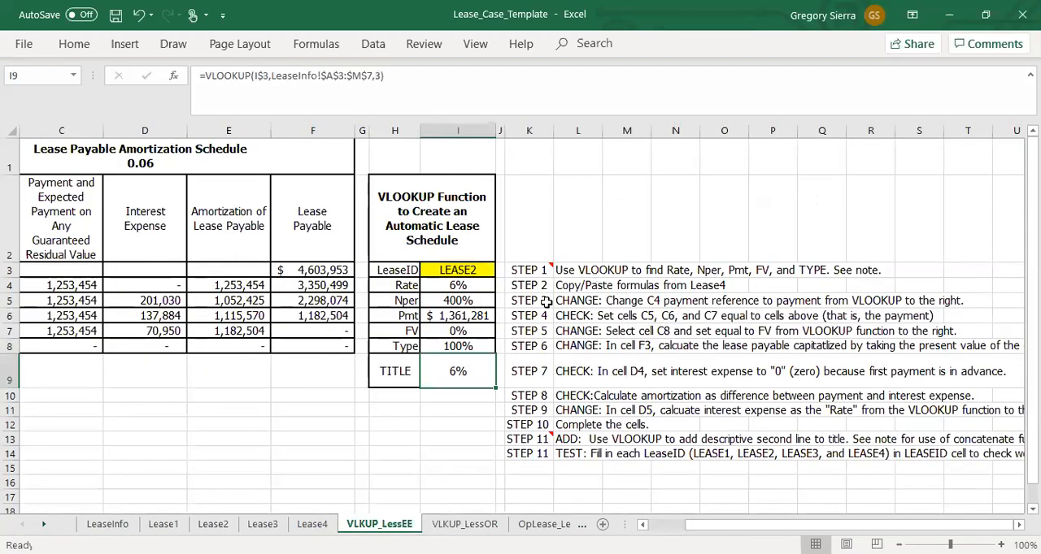
left_click(377, 76)
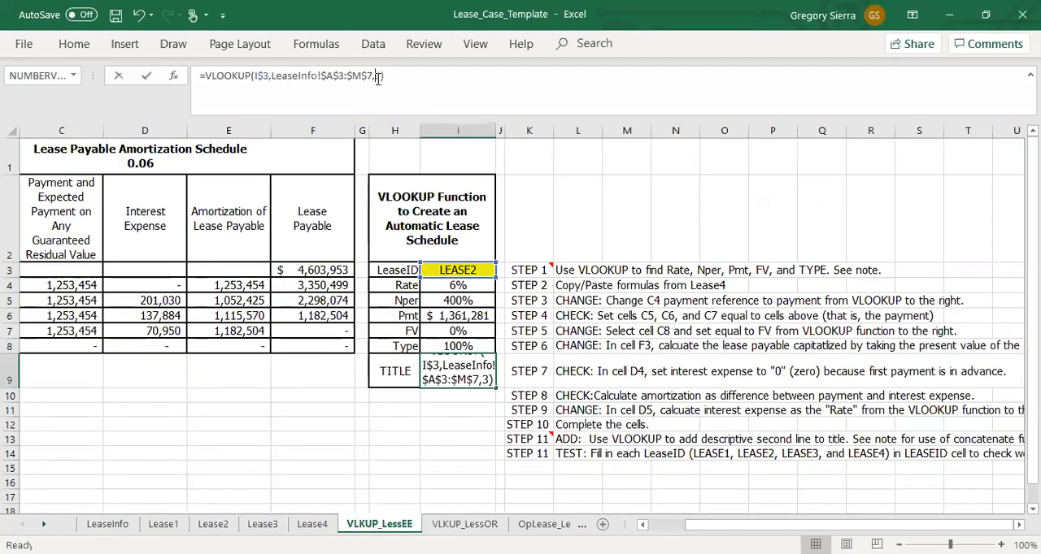
type("1")
key("Return")
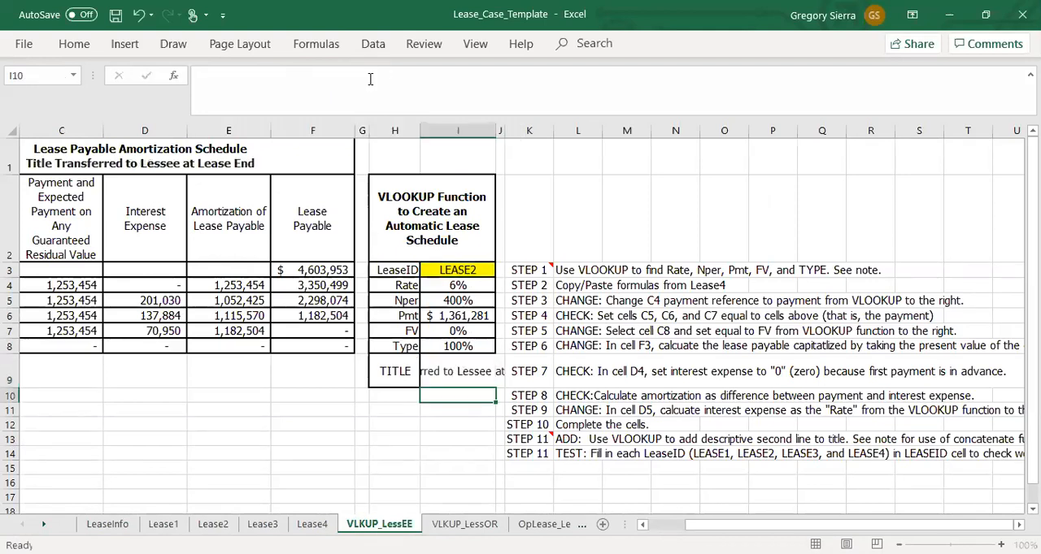
Step: Wrap the text in the TITLE cell I9 and widen column I so the title fits on two lines
left_click(444, 370)
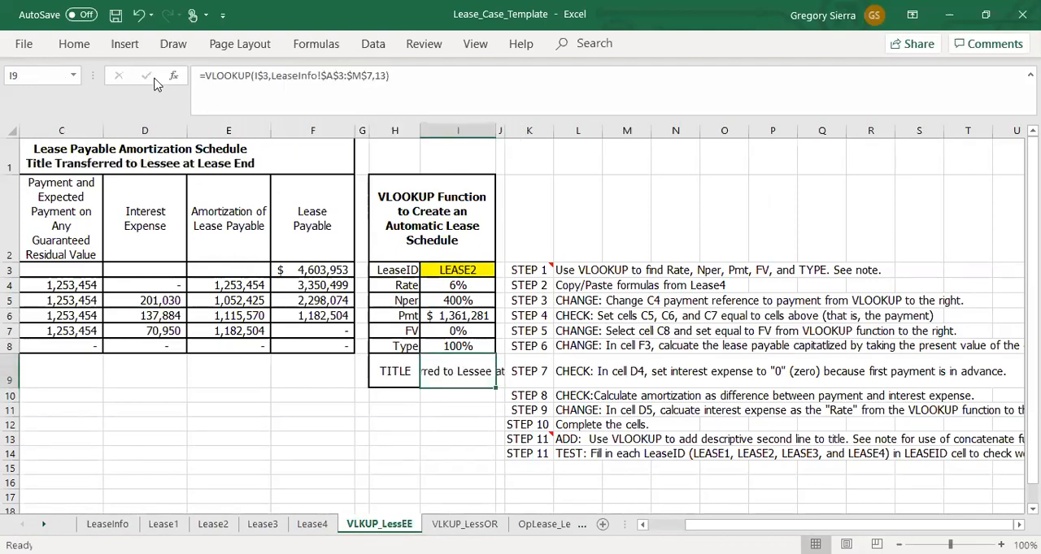
left_click(73, 44)
left_click(390, 78)
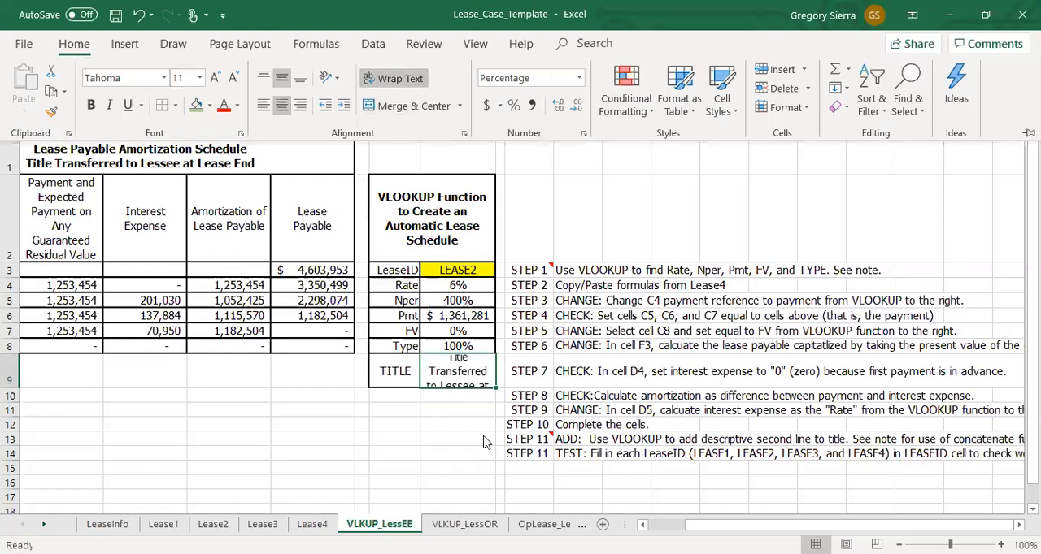
left_click(465, 381)
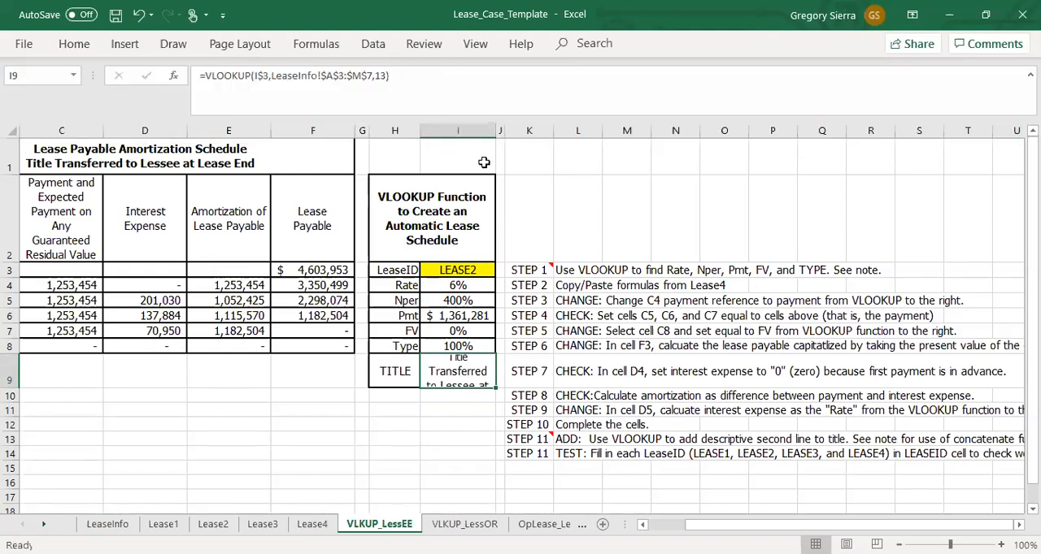
left_click_drag(495, 132, 548, 131)
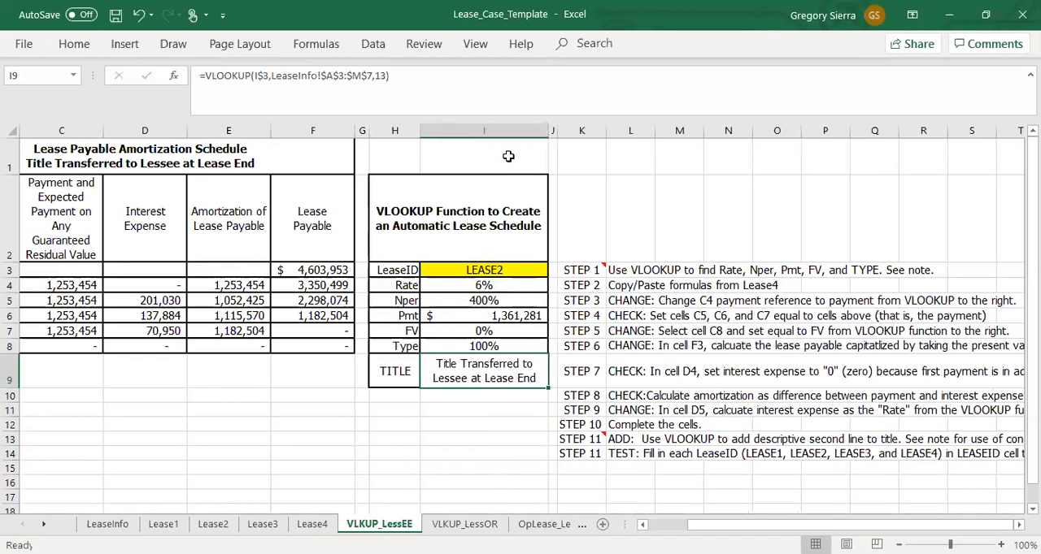
Step: Reduce the height of row 9 slightly
left_click(10, 371)
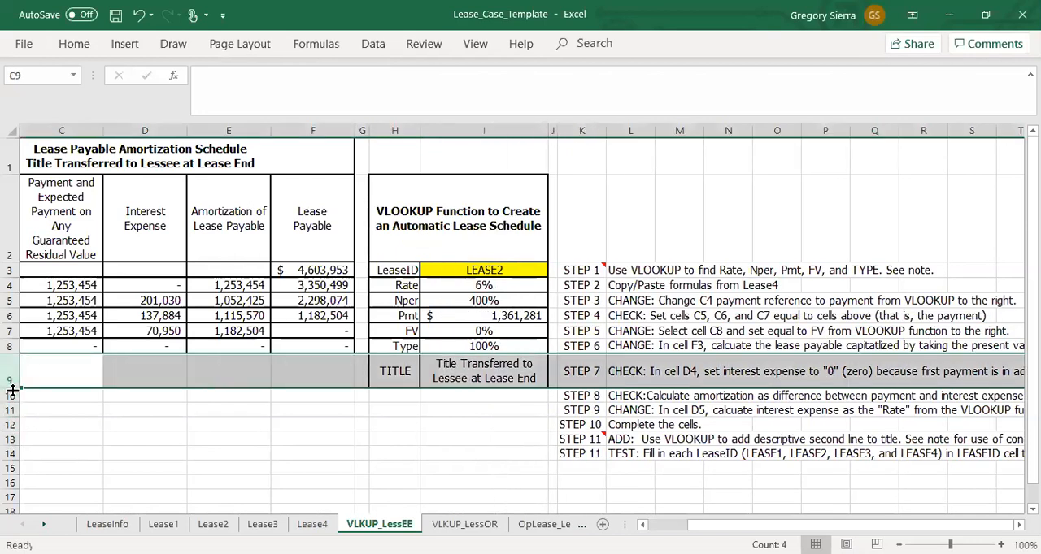
left_click_drag(11, 390, 11, 376)
left_click(145, 442)
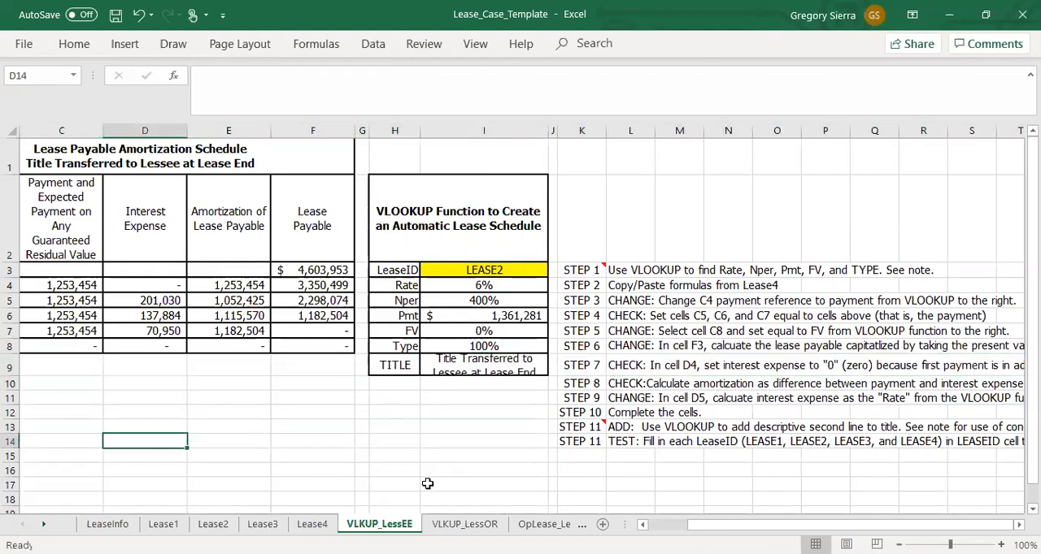
Step: Align the title text in cell I9 to the top of the cell
left_click(449, 371)
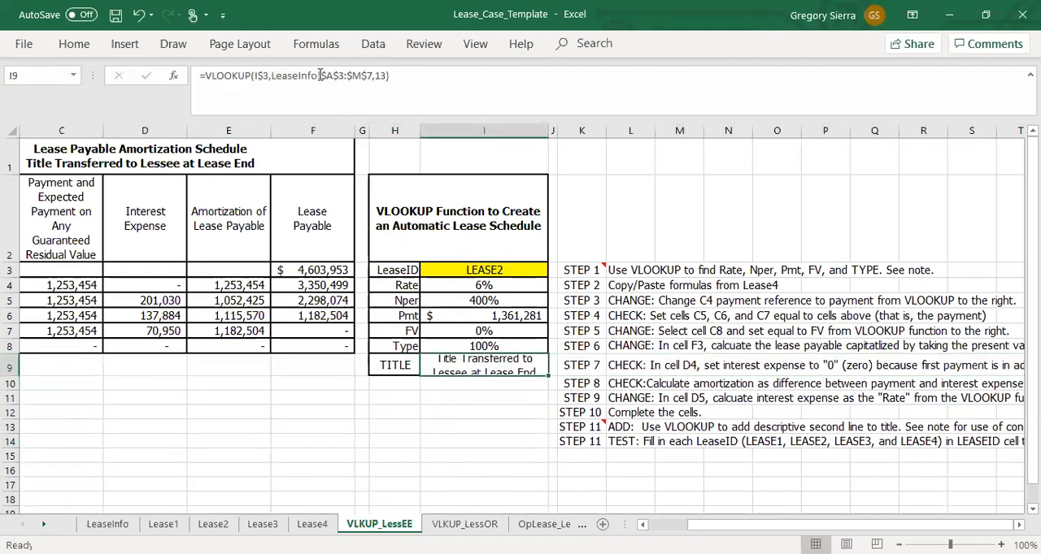
left_click(75, 44)
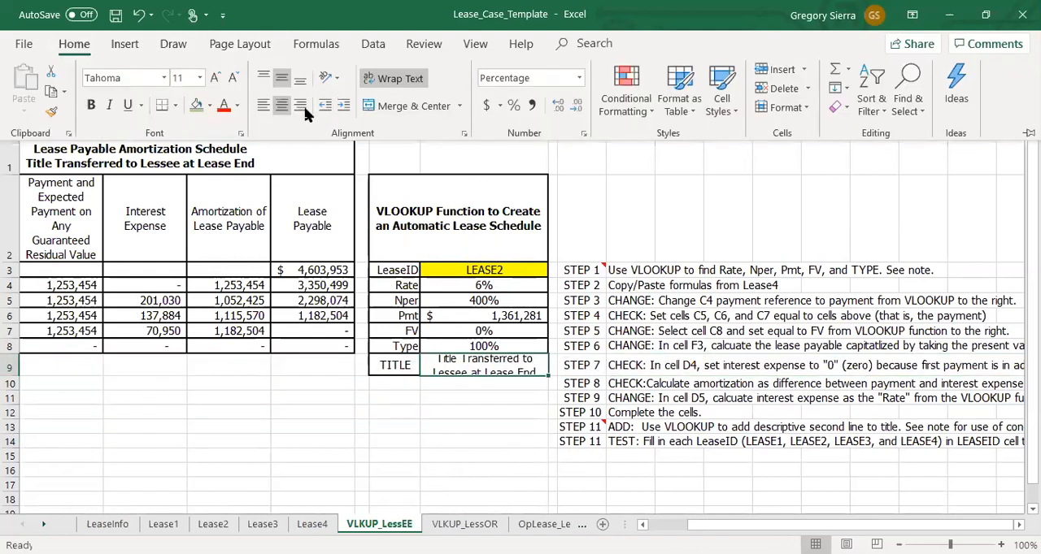
left_click(263, 77)
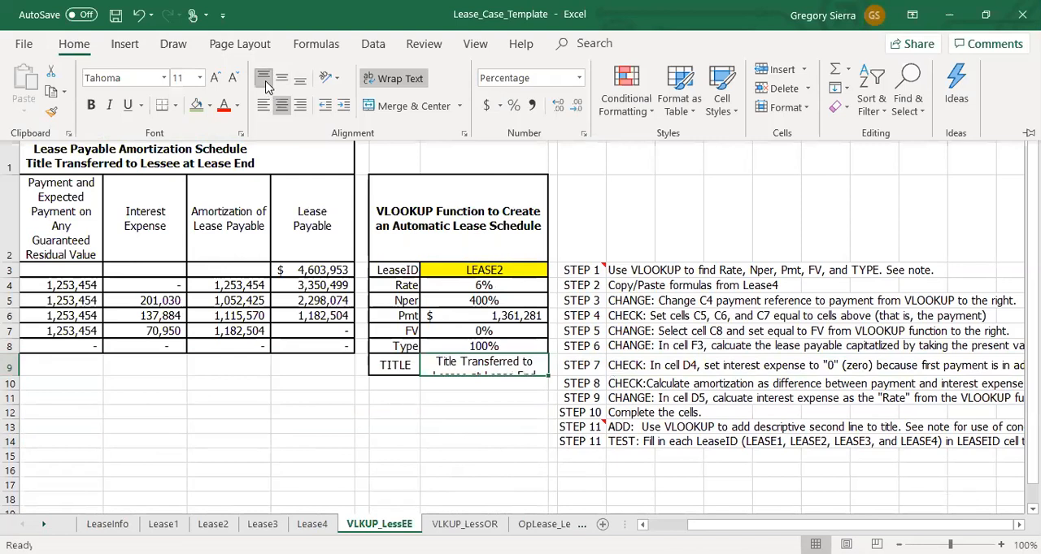
Step: Format the Nper value in cell I5 as a Number with 0 decimal places
left_click(504, 369)
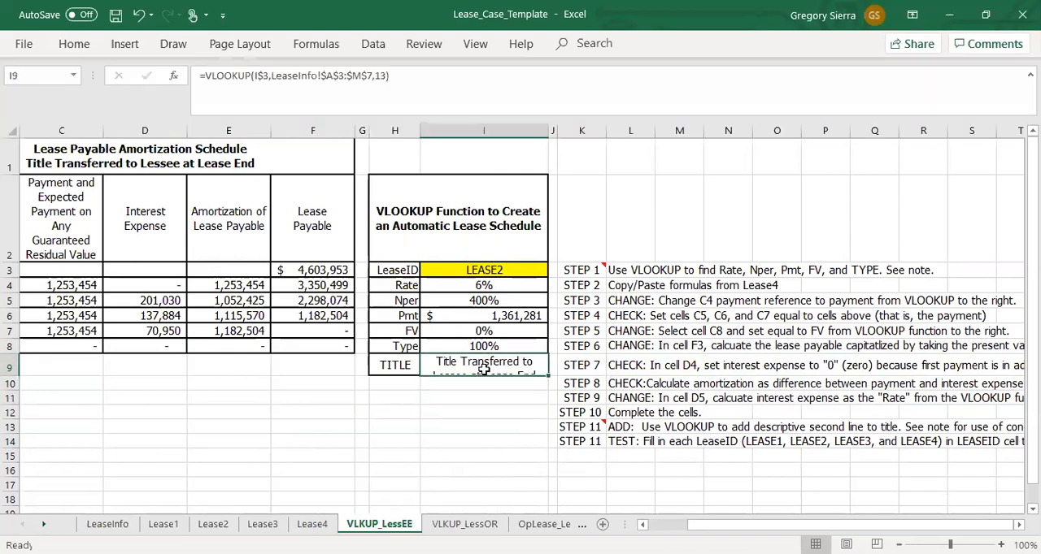
left_click(487, 301)
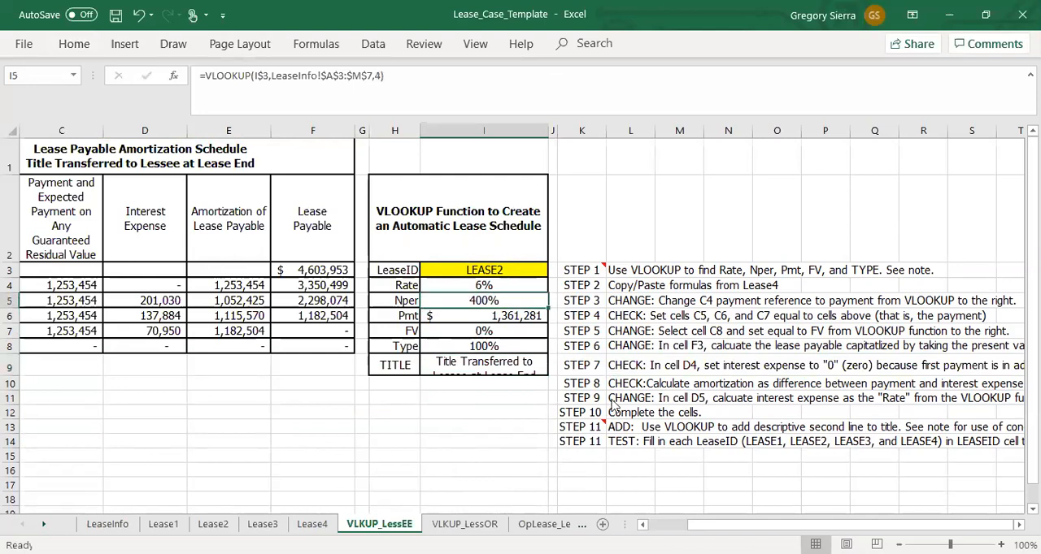
right_click(475, 301)
left_click(602, 483)
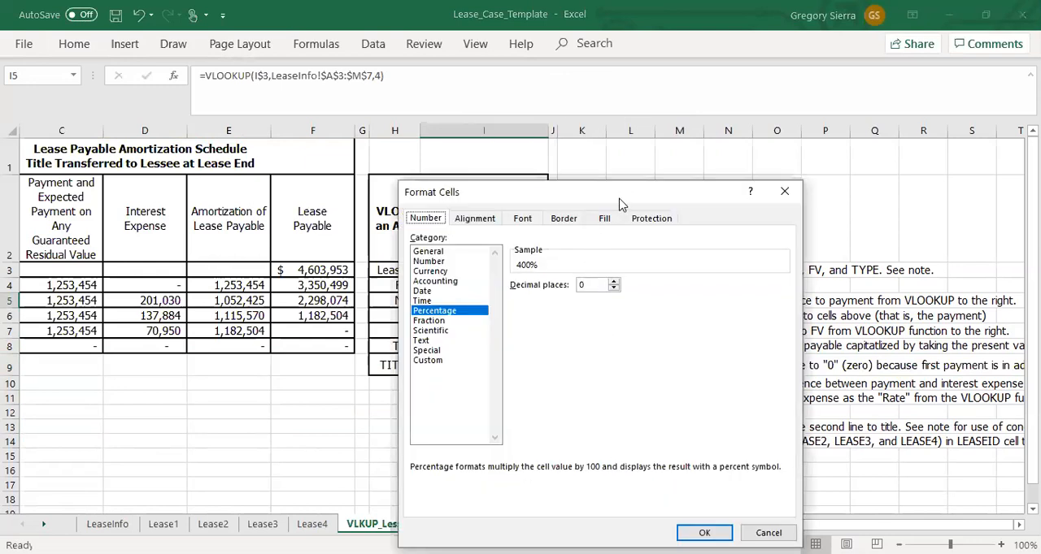
left_click_drag(627, 204, 641, 203)
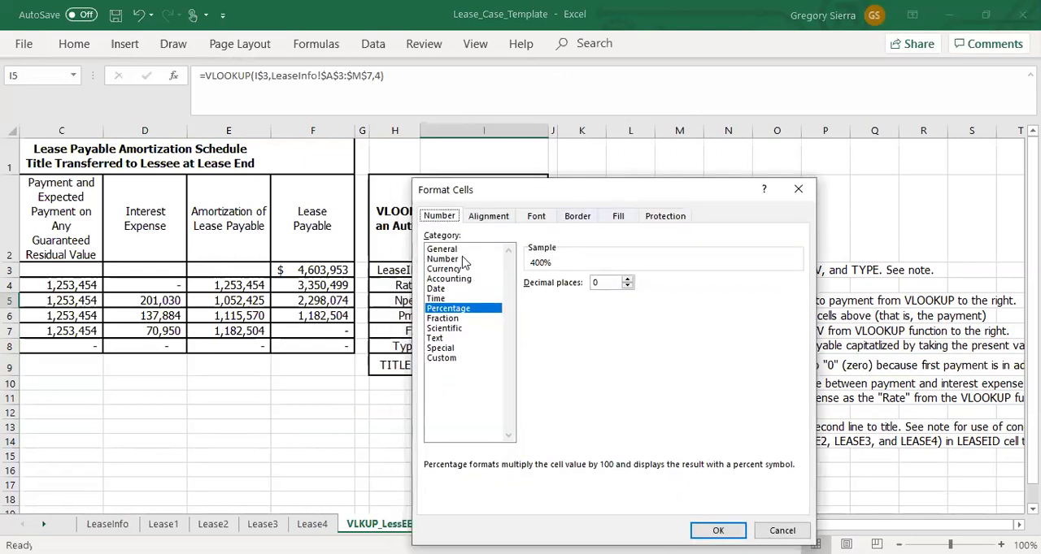
left_click(461, 259)
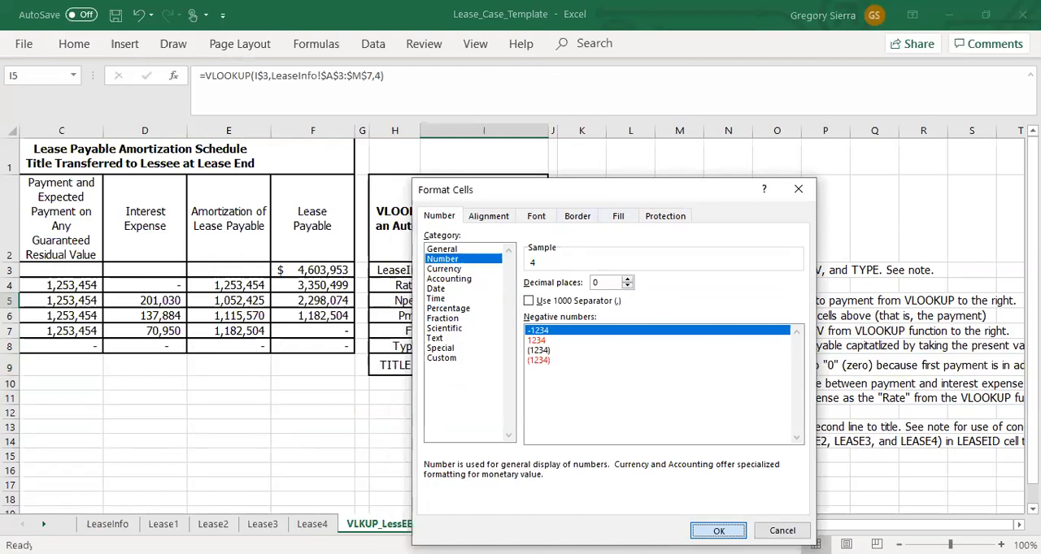
left_click(718, 530)
Step: Copy the accounting format of the Pmt cell I6 to the FV cell I7 with Format Painter
key("Down")
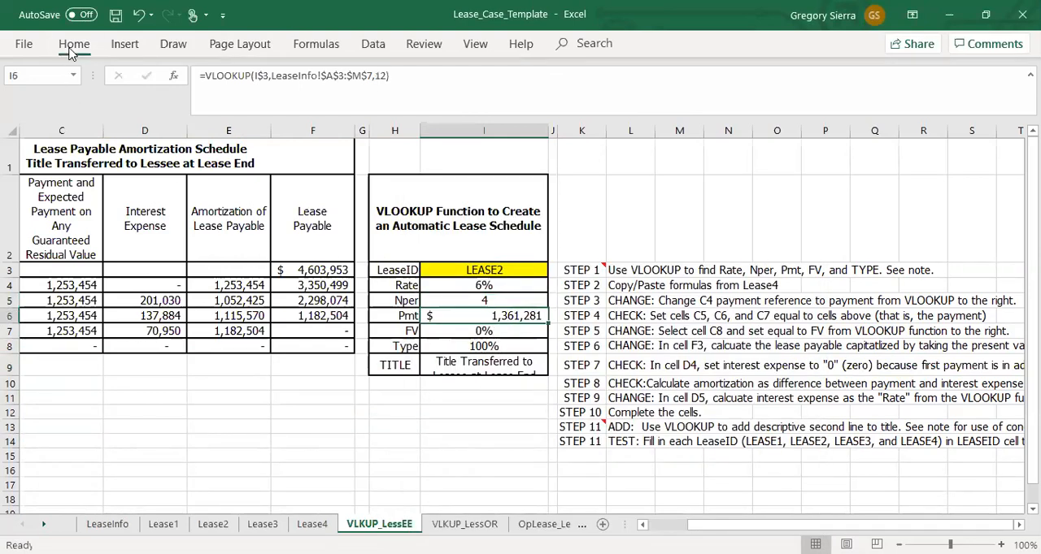
left_click(74, 44)
left_click(51, 111)
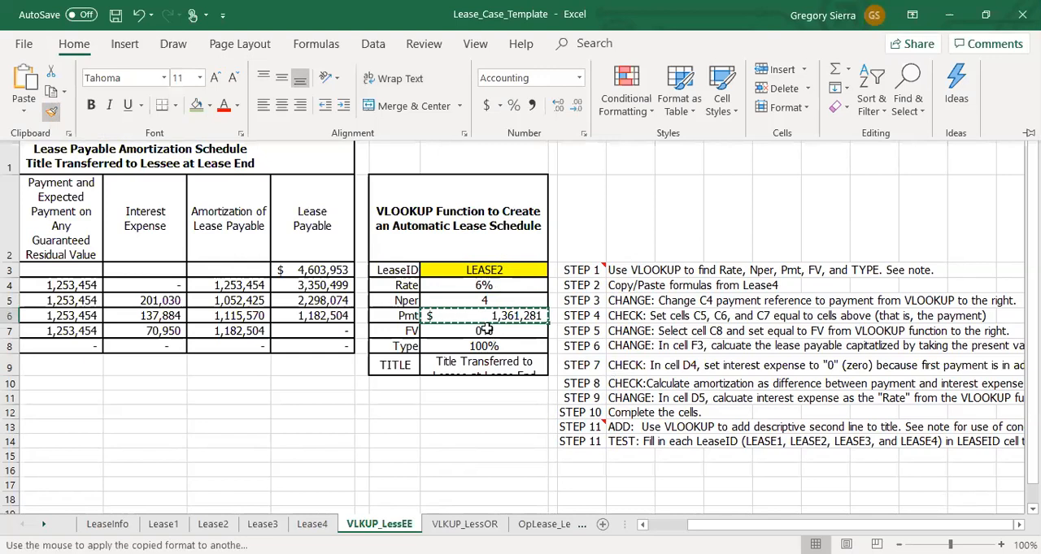
left_click(485, 330)
Step: Copy the number format of the Nper cell I5 to the Type cell I8 with Format Painter
left_click(485, 302)
left_click(68, 51)
left_click(51, 112)
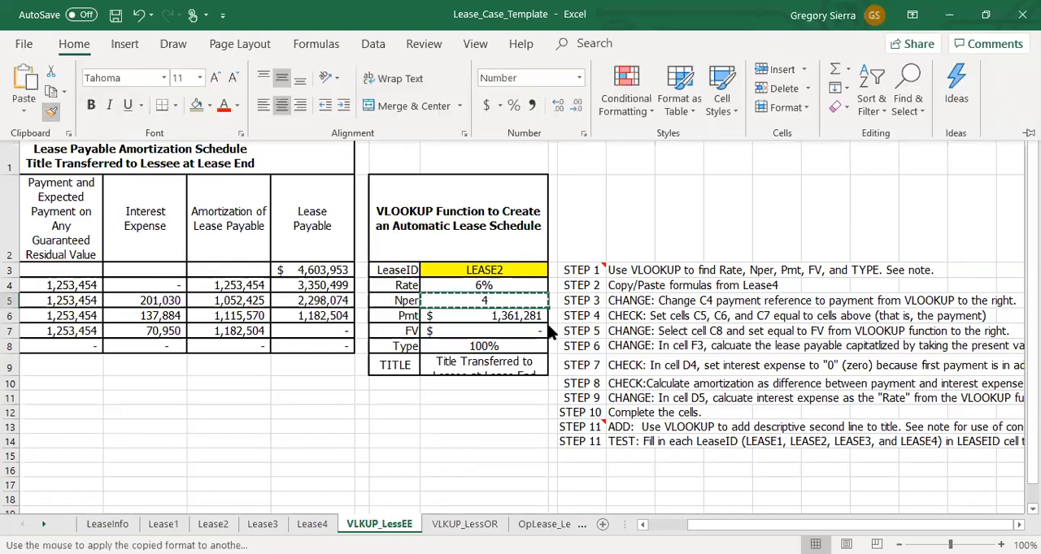
left_click(504, 348)
left_click(480, 400)
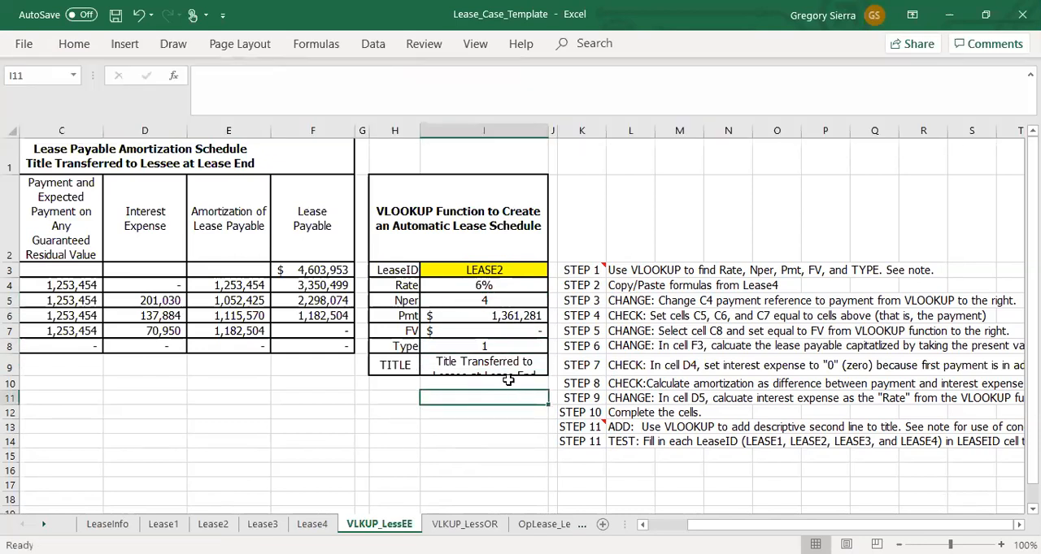
Step: Replace the first payment reference in C4 with =I6, the Pmt value from the VLOOKUP table
left_click(49, 284)
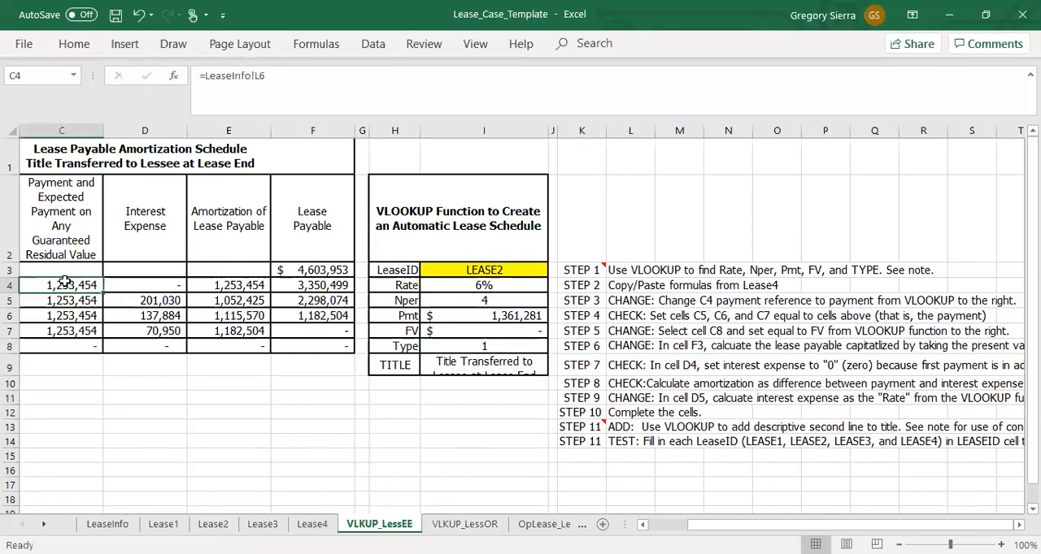
scroll(65, 282, "left", 1)
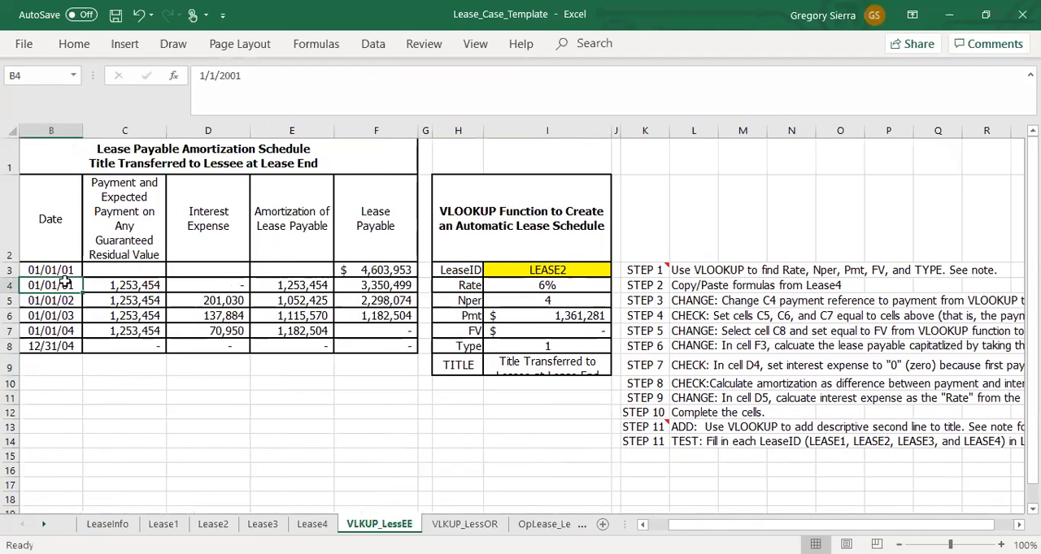
type("=")
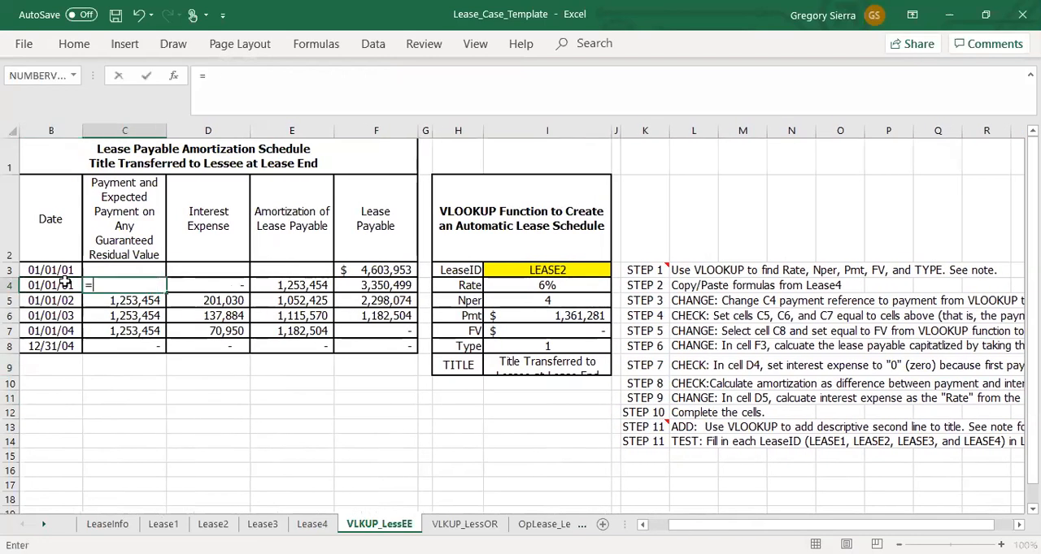
left_click(519, 319)
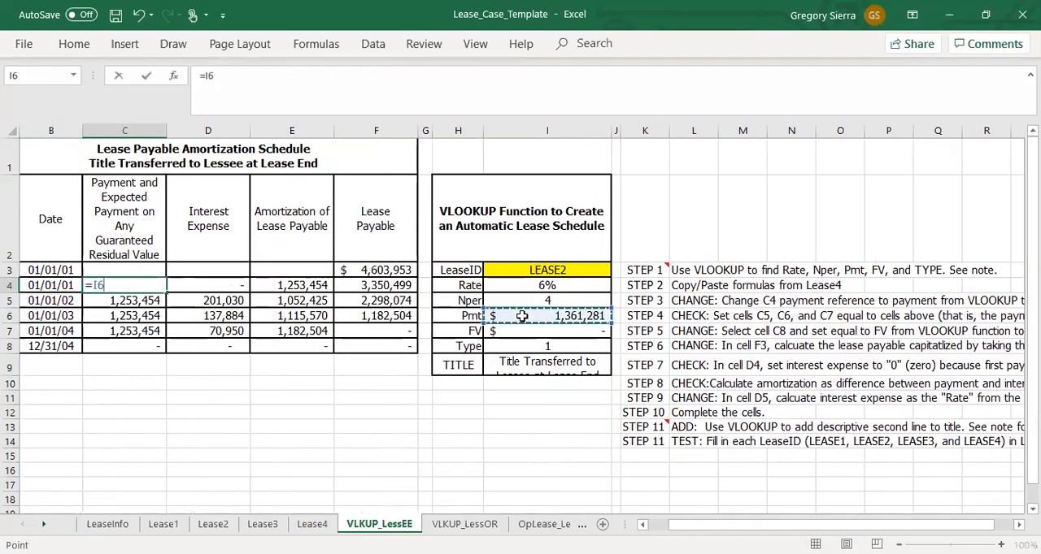
key("Return")
Step: Set the residual value payment in C8 to =I7, the FV value from the VLOOKUP table
left_click(137, 343)
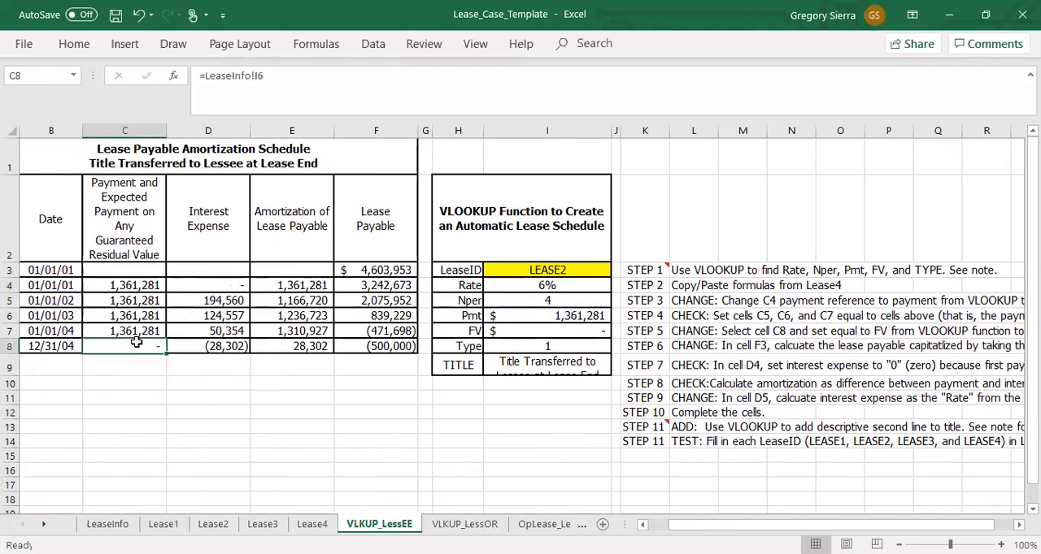
type("=")
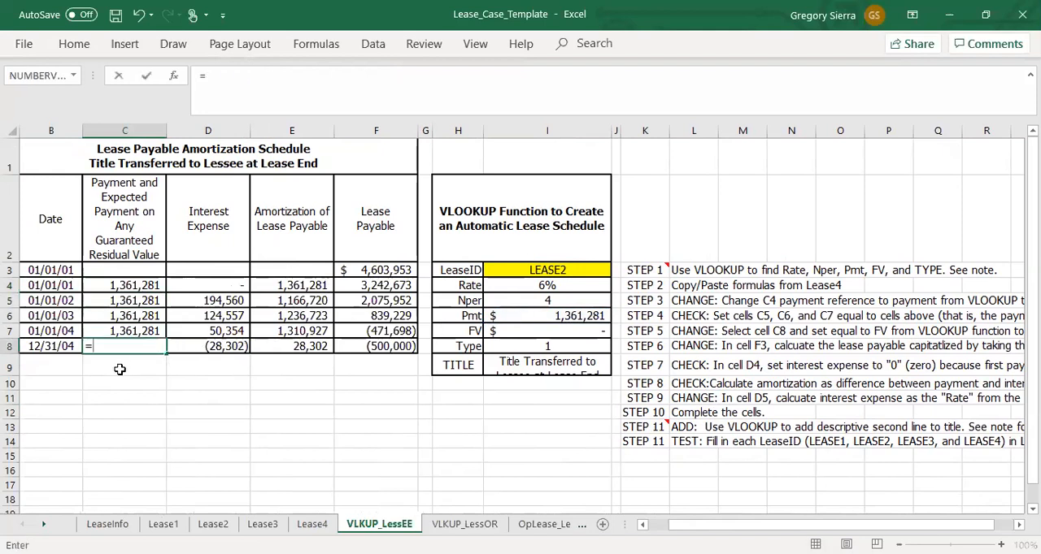
left_click(602, 330)
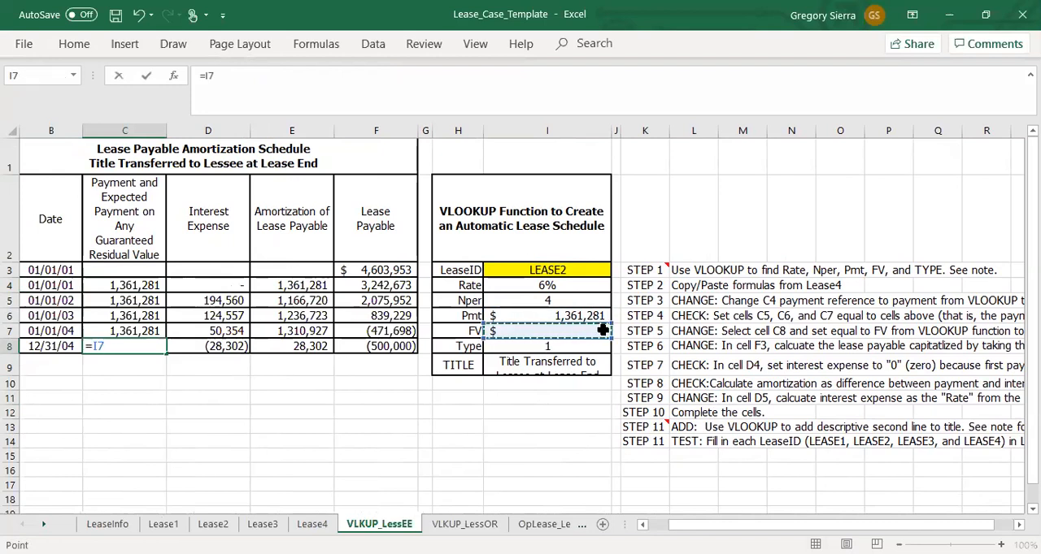
key("Return")
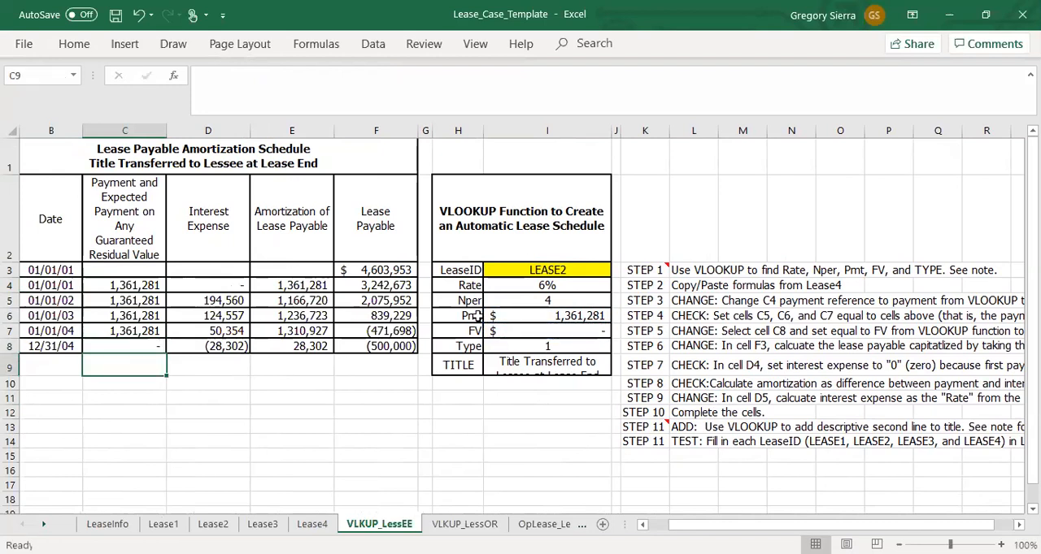
Step: Replace the arguments of the present value formula in F3 with the VLOOKUP cells so it reads =-PV(I4,I5,I6,I7,I8)
left_click(399, 272)
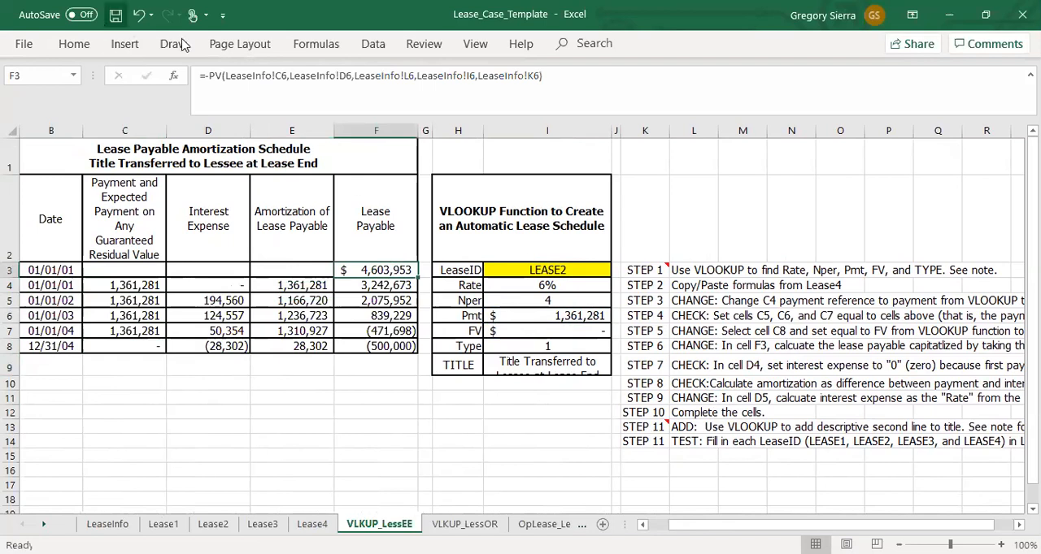
left_click_drag(225, 76, 536, 79)
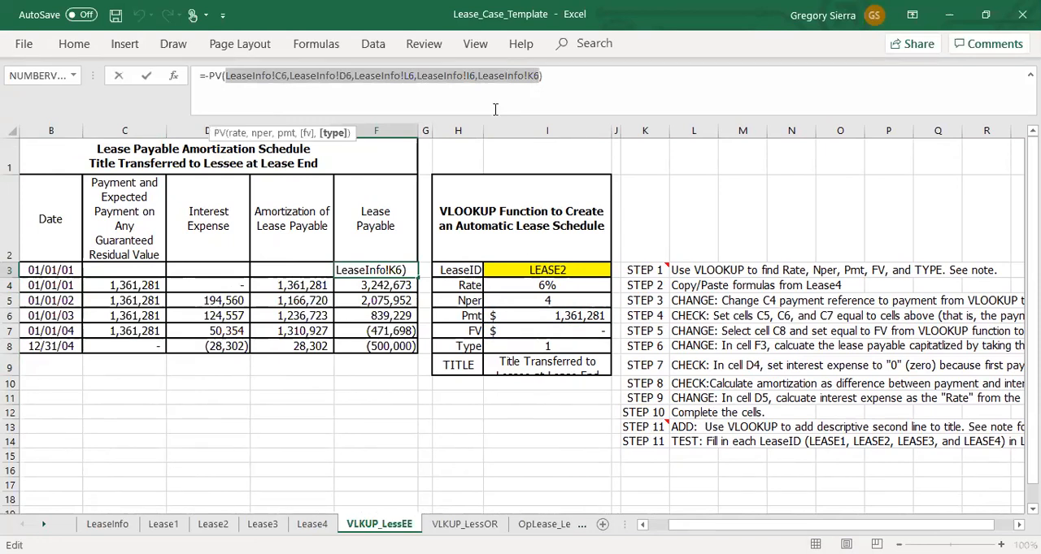
key("Delete")
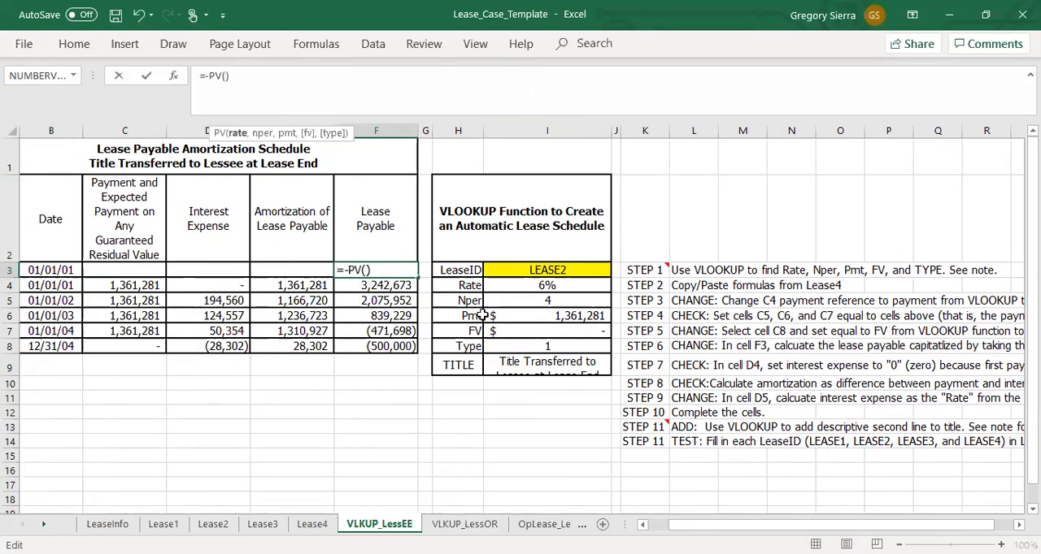
left_click(567, 286)
type(",")
left_click(567, 300)
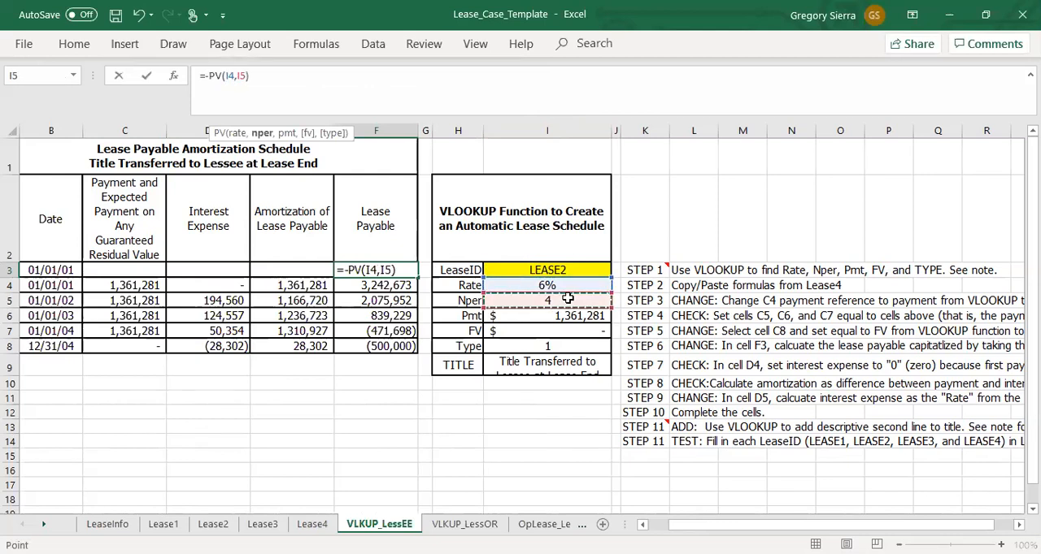
type(",")
left_click(558, 316)
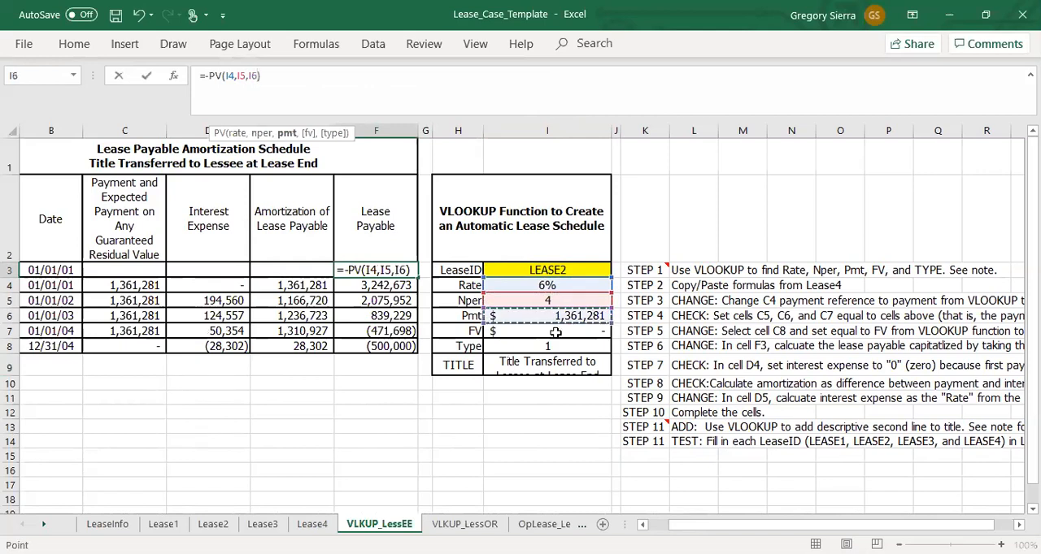
type(",")
left_click(555, 333)
type(",")
left_click(551, 347)
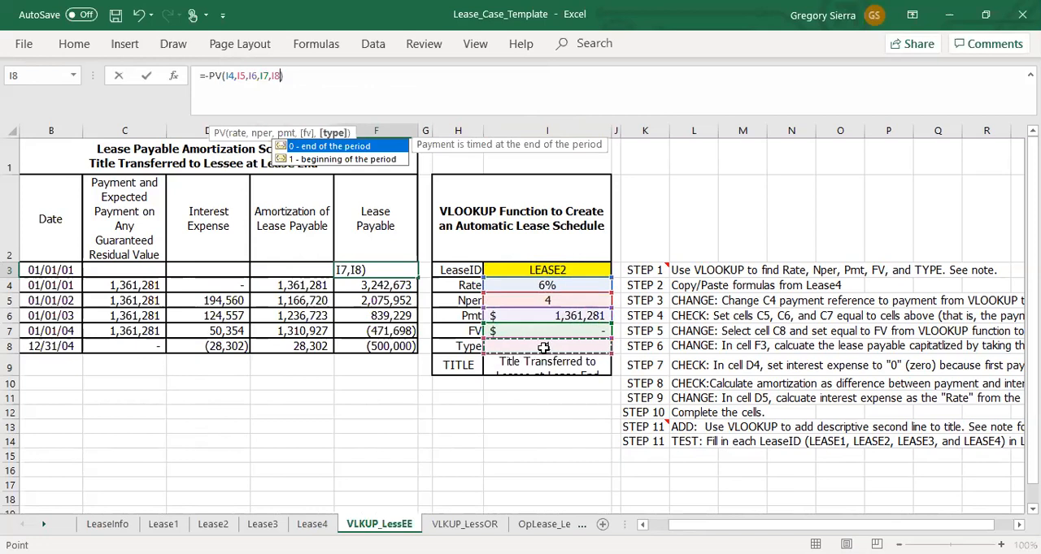
key("Return")
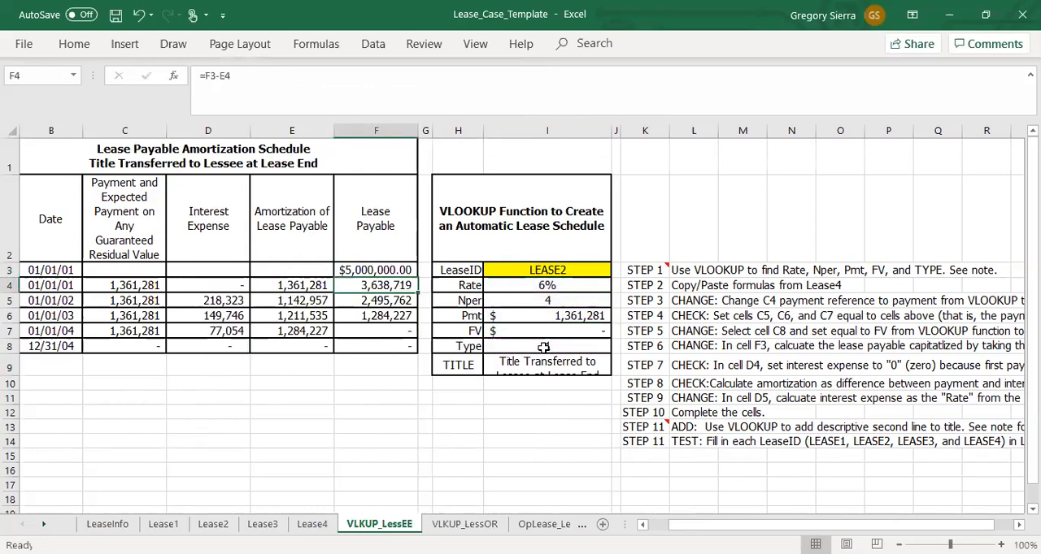
Step: Copy the accounting format of the Pmt cell I6 to the opening lease payable in F3
left_click(401, 270)
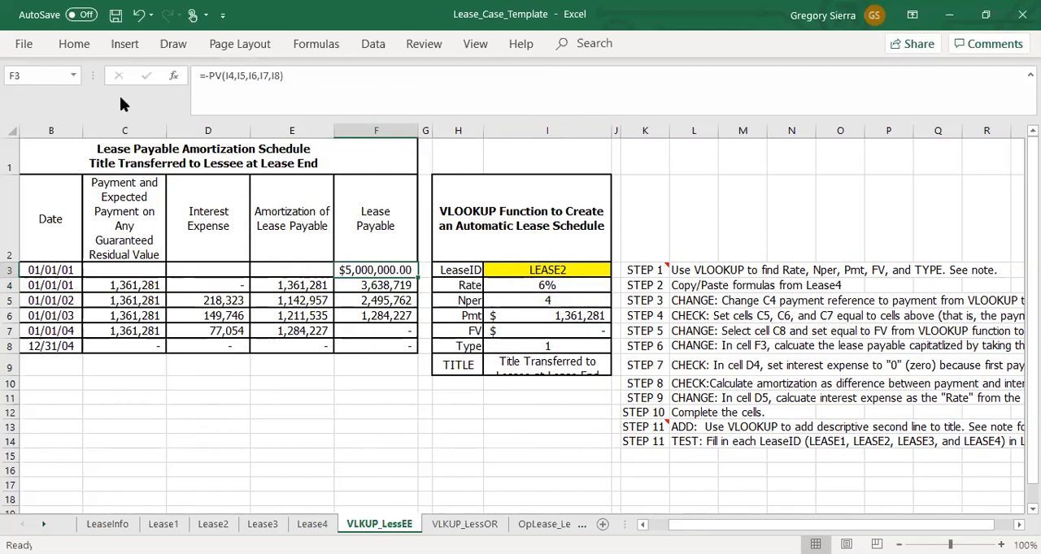
left_click(73, 45)
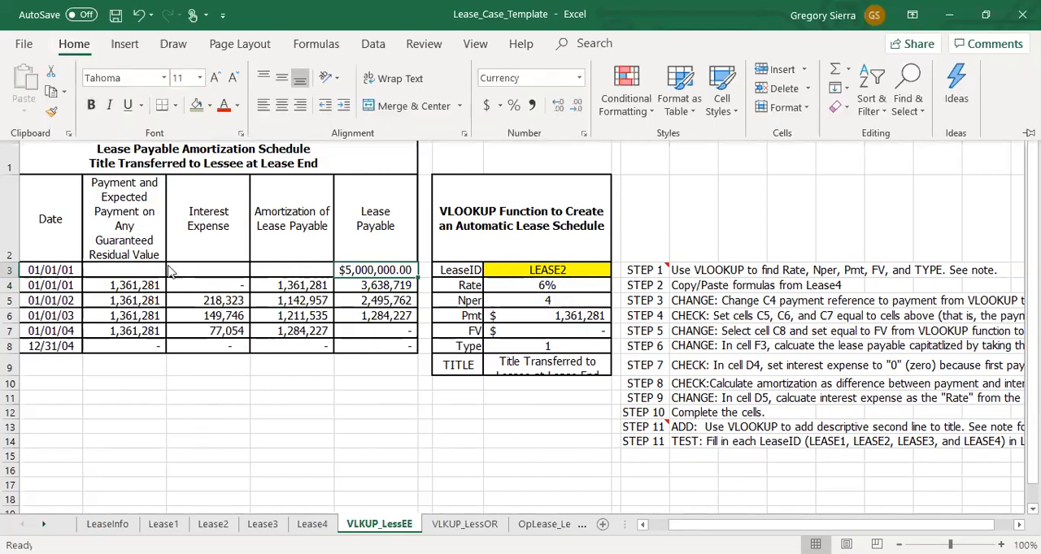
left_click(523, 319)
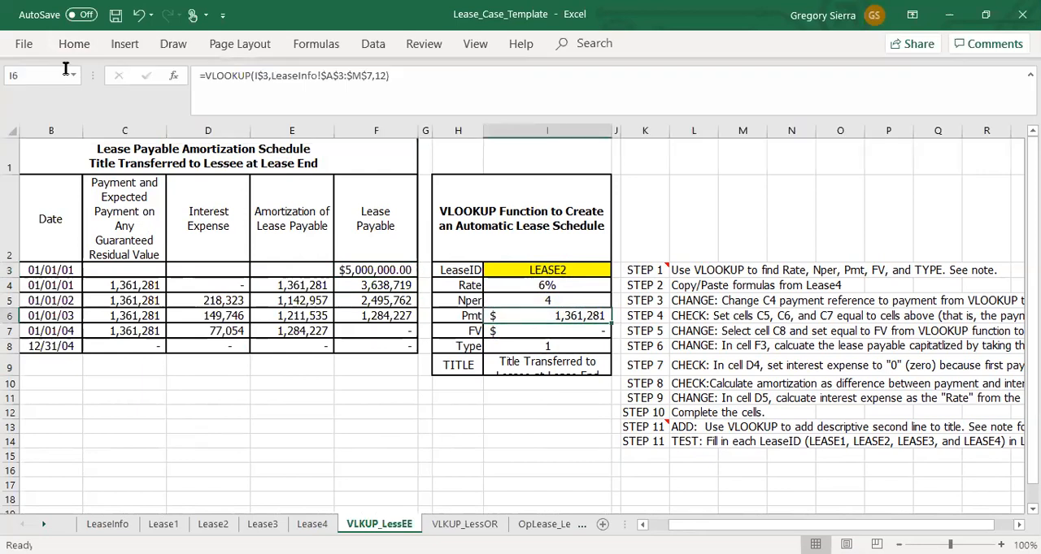
left_click(74, 45)
left_click(51, 111)
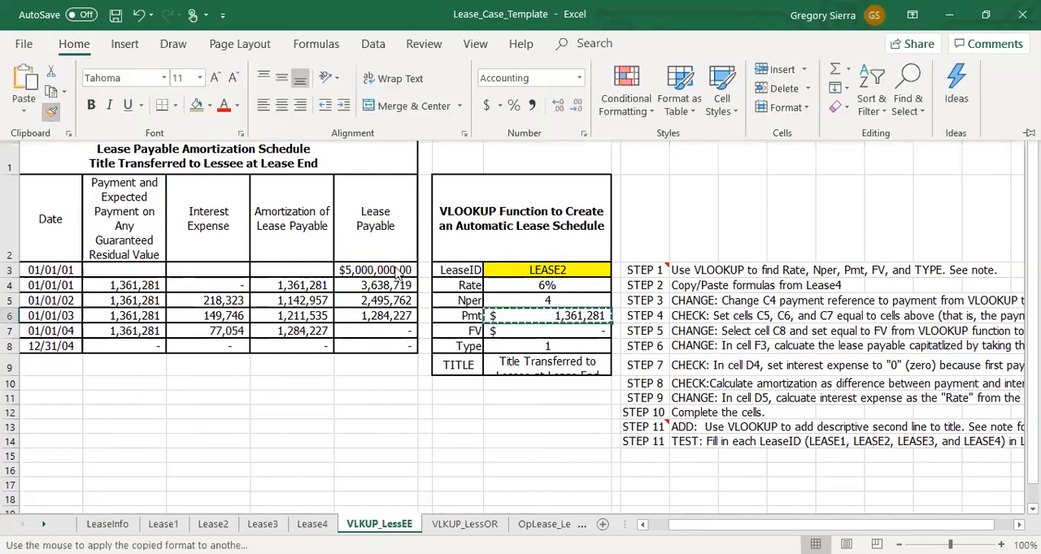
left_click(396, 270)
left_click(370, 384)
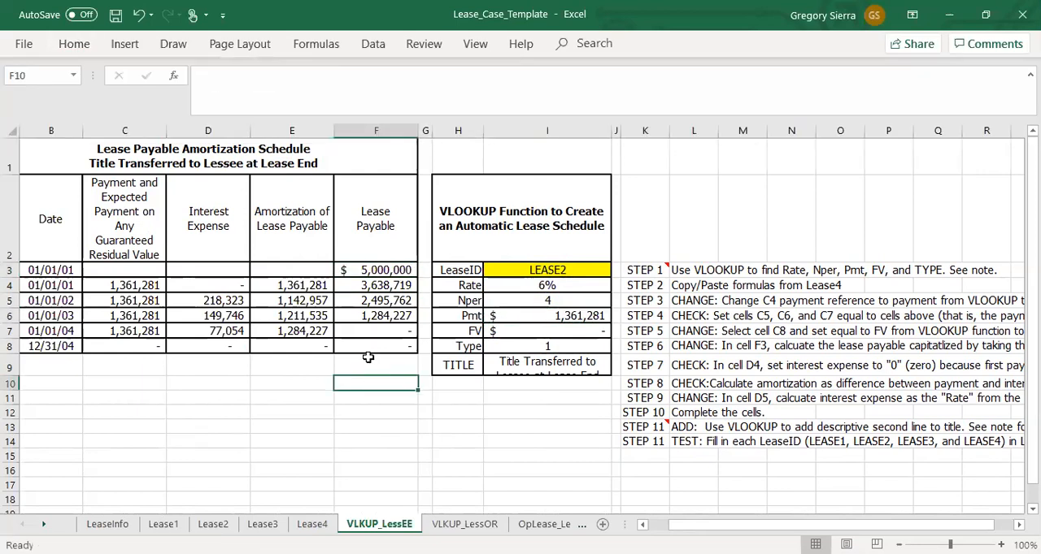
Step: Change the interest expense formula in D5 to =F4*I$4 so it uses the Rate from the VLOOKUP table
left_click(389, 331)
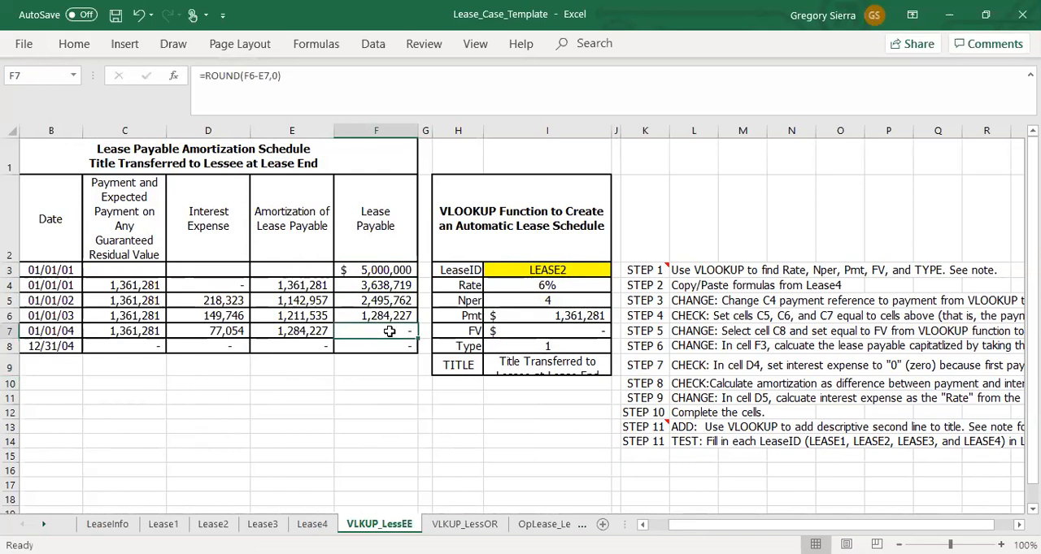
left_click_drag(224, 286, 218, 329)
left_click(221, 301)
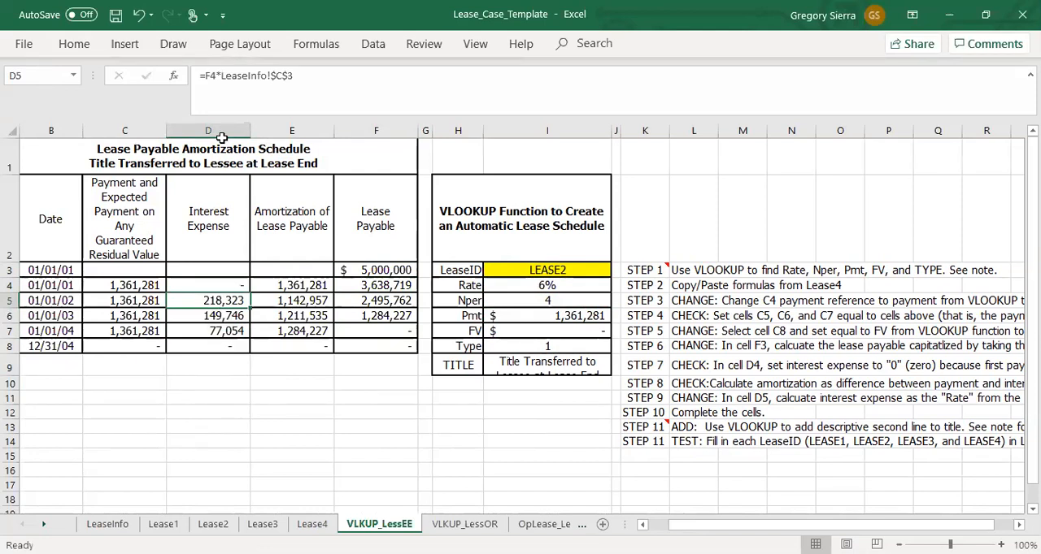
left_click_drag(221, 76, 295, 76)
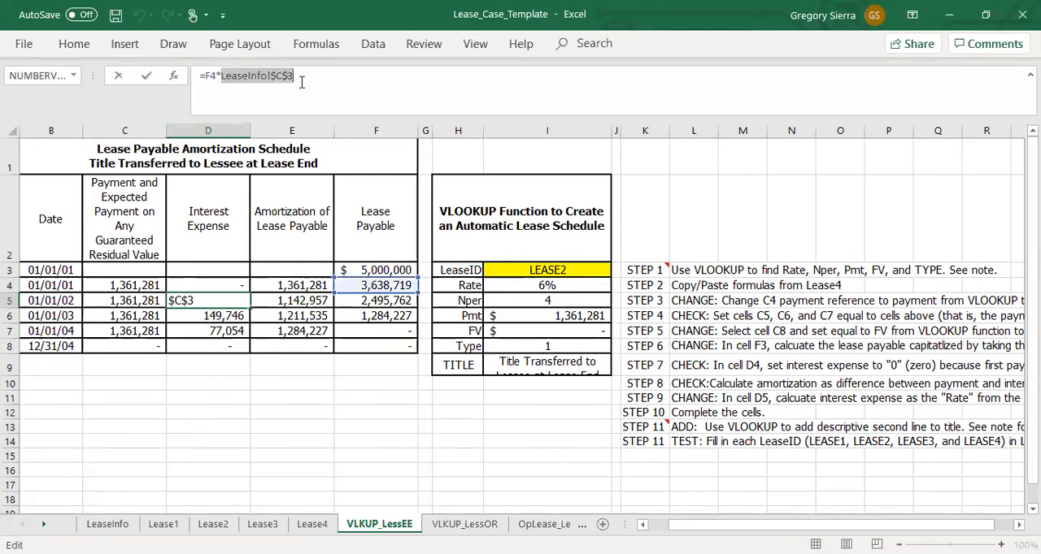
left_click(566, 289)
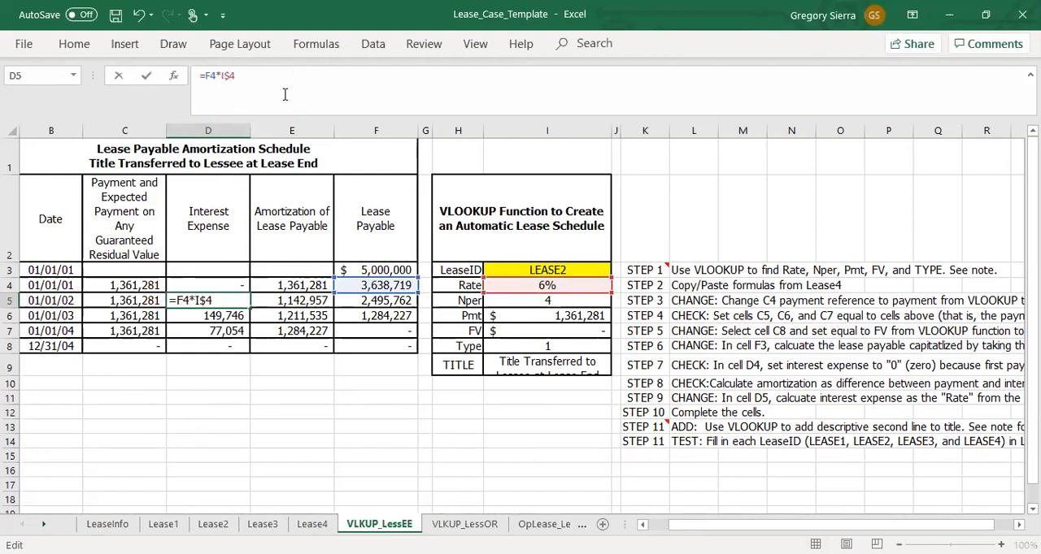
key("Return")
Step: Fill the interest expense formula from D5 down to D8 and save the workbook
left_click(236, 301)
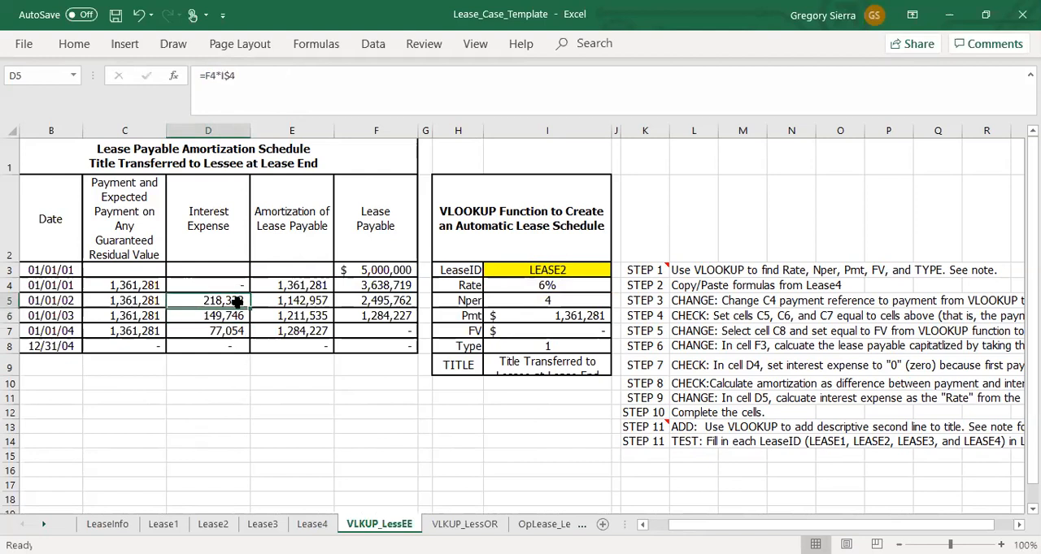
left_click_drag(251, 308, 251, 341)
key("ctrl+s")
left_click(280, 428)
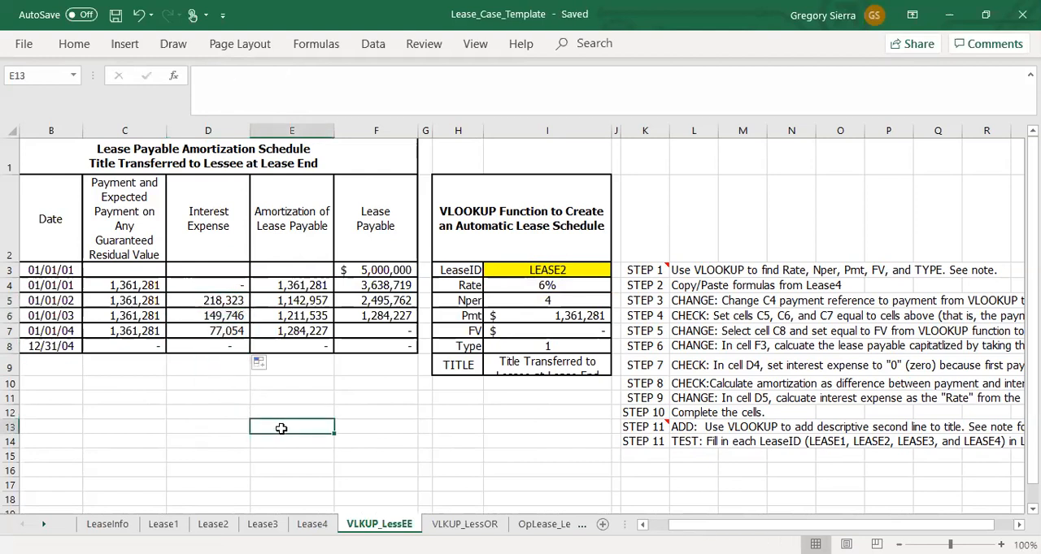
Step: On the LeaseInfo sheet, set the LEASE2 rate in C4 to 5% to test the linked schedule
left_click(225, 302)
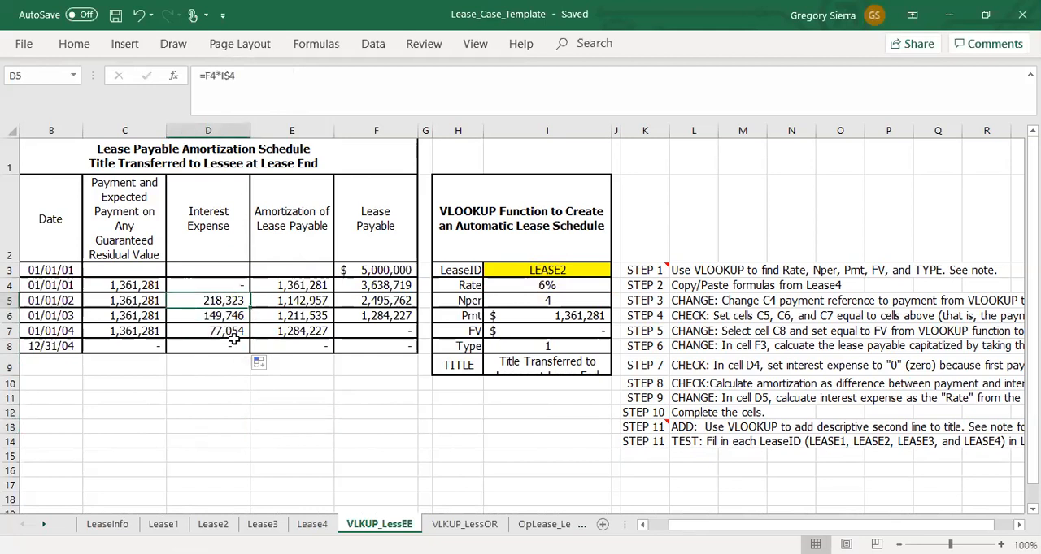
left_click(513, 284)
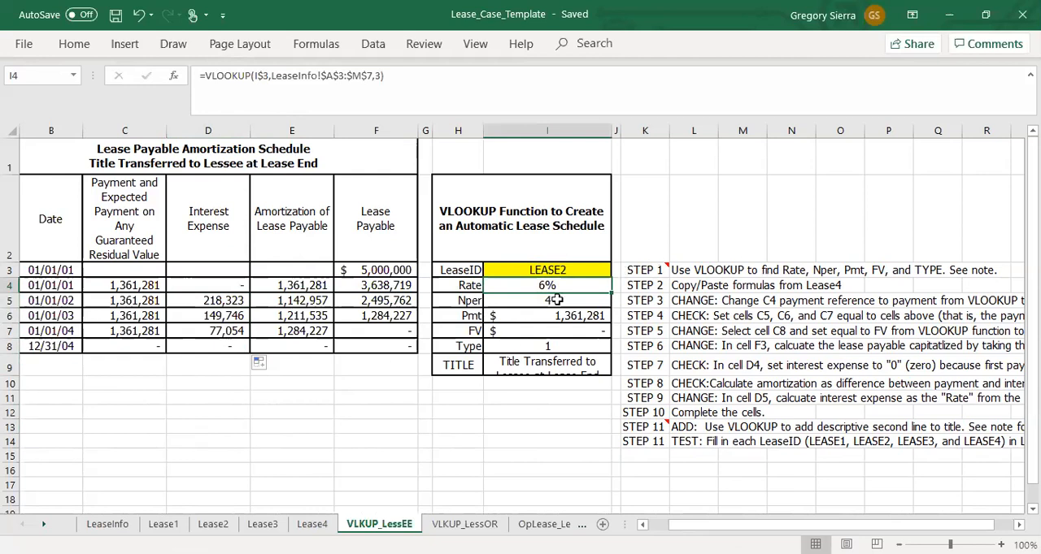
left_click(107, 525)
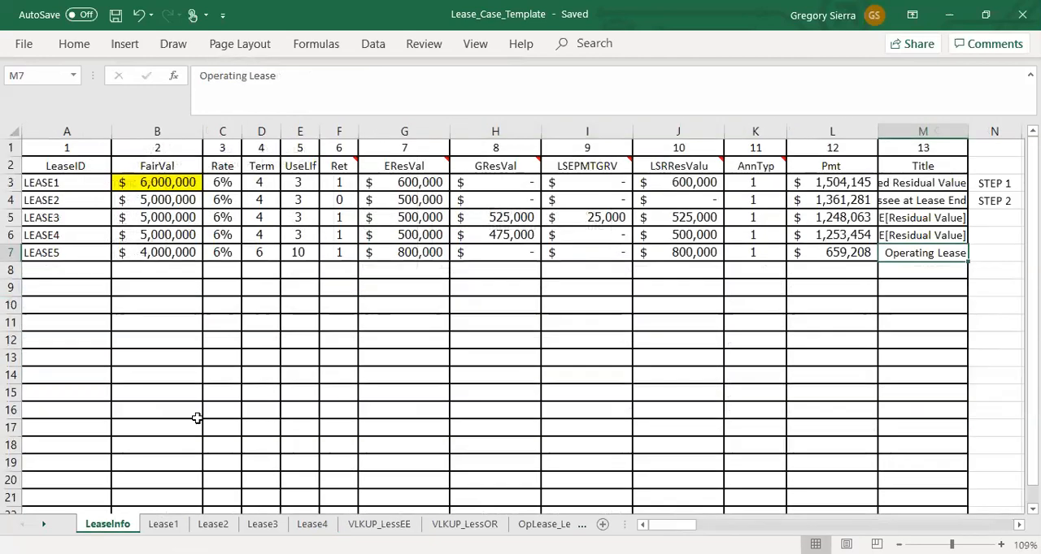
left_click(221, 200)
type("5")
key("Return")
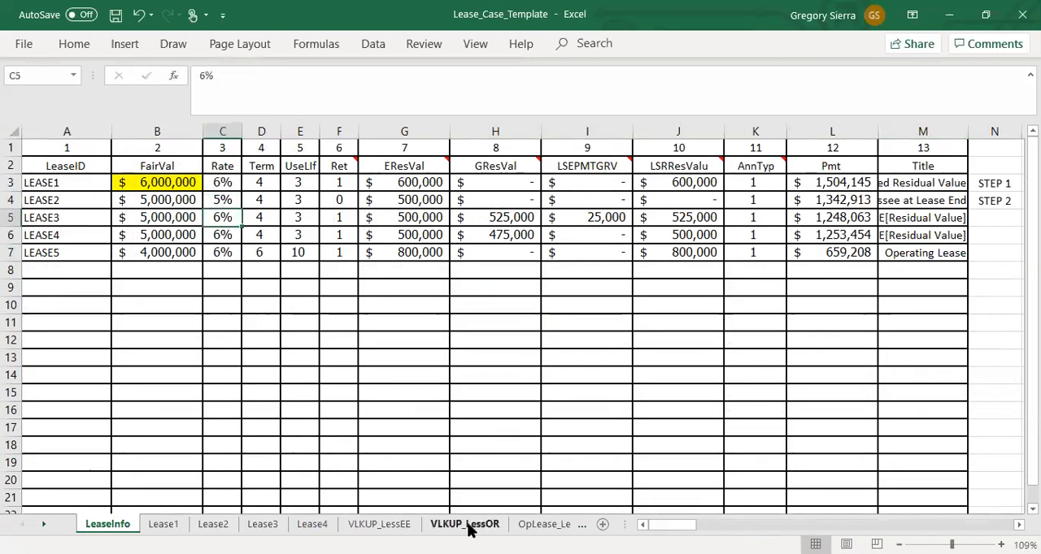
Step: Save the workbook and check the payments, opening lease payable and title on the VLKUP_LessEE sheet against the new rate
left_click(379, 525)
left_click(491, 431)
key("ctrl+s")
left_click(405, 415)
left_click_drag(142, 287, 135, 319)
left_click(382, 270)
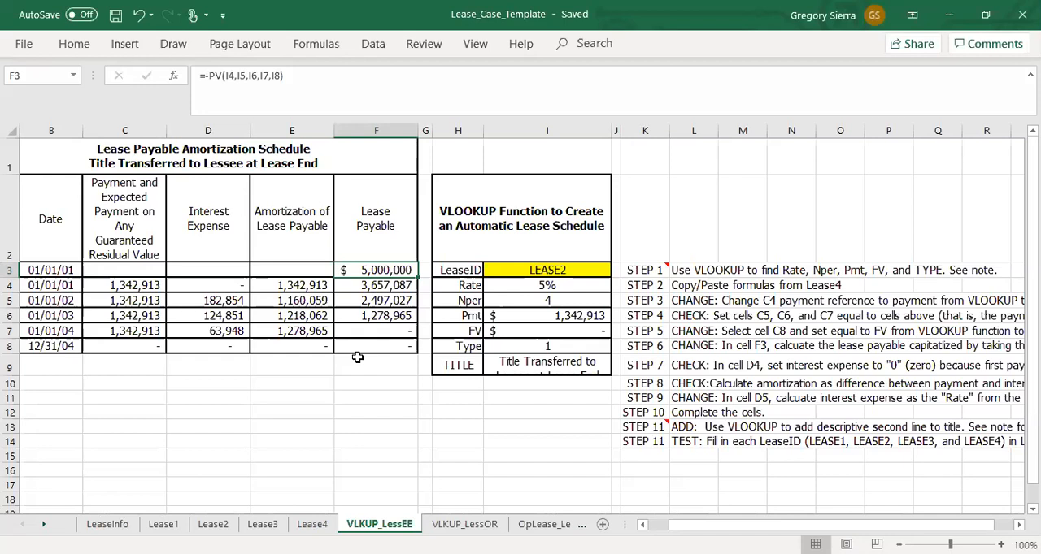
left_click(245, 156)
left_click(301, 378)
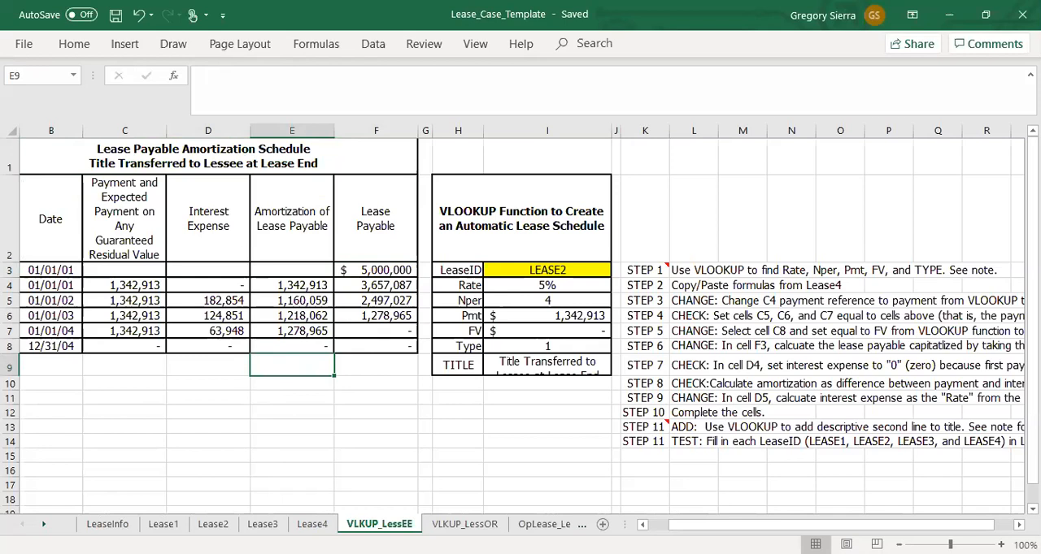
Step: Set the LEASE2 rate in C4 of the LeaseInfo sheet back to 6%
left_click(108, 524)
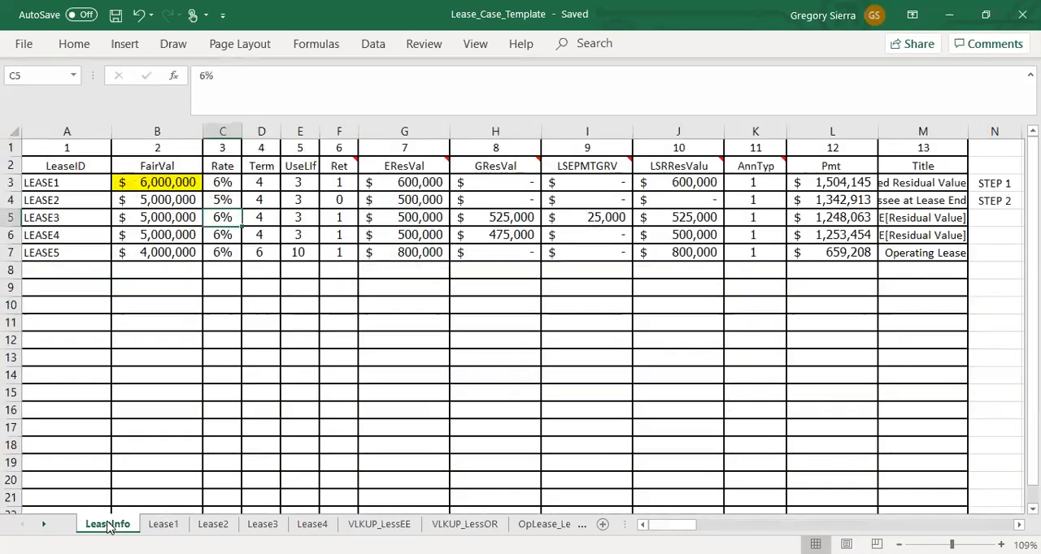
left_click(222, 200)
type("6")
key("Return")
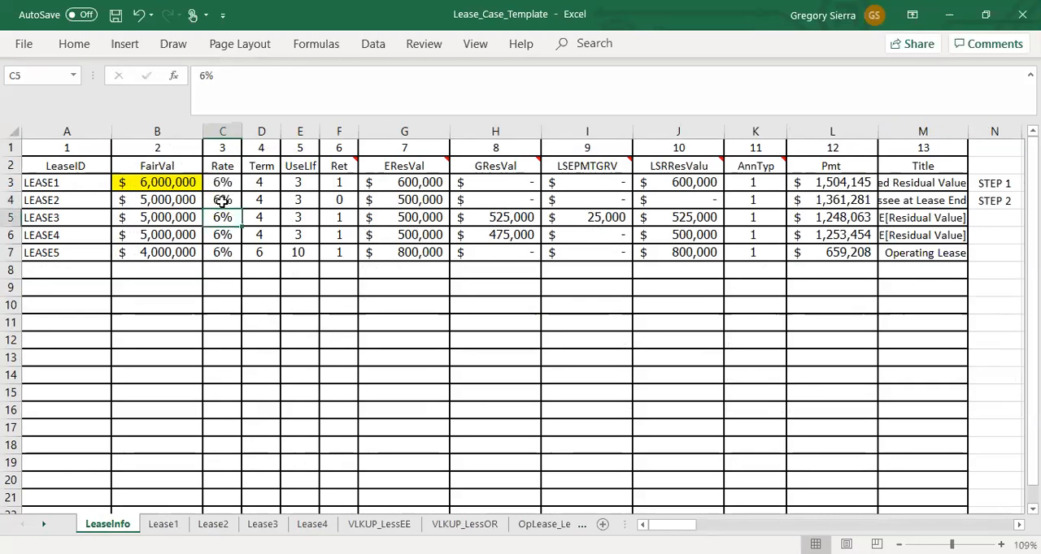
Step: Review the lease payable formula in F4 and the amortization cells E4 to E6 on the VLKUP_LessEE sheet
left_click(367, 527)
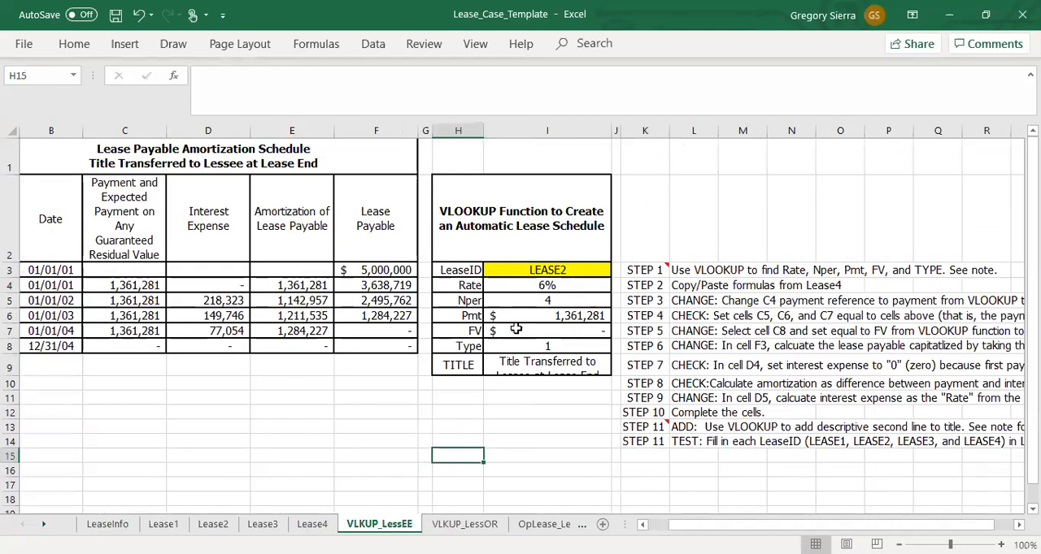
left_click(366, 284)
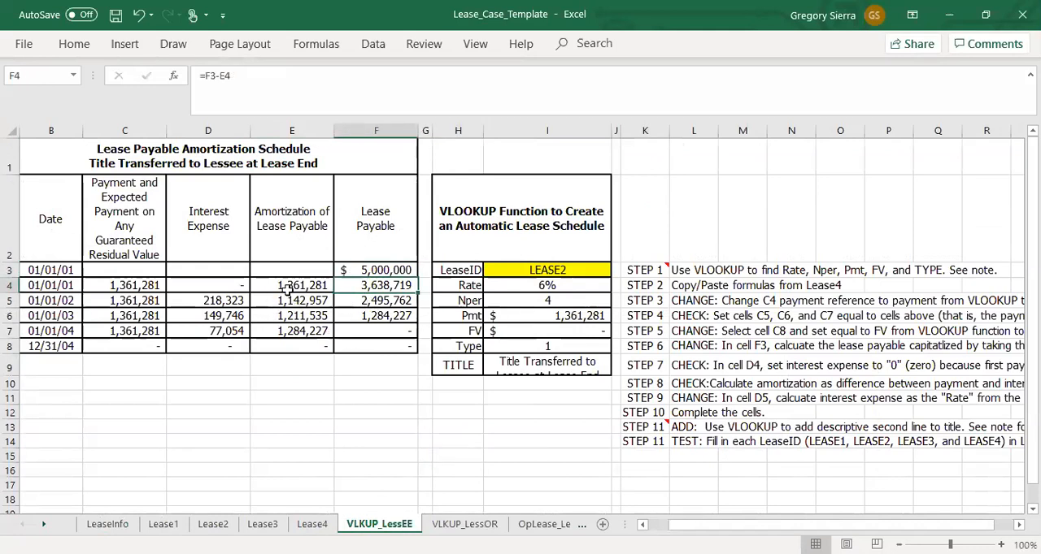
left_click(287, 290)
left_click(292, 303)
left_click(291, 317)
left_click(273, 385)
left_click(480, 444)
Step: Inspect the VLOOKUP title in I9 and the CONCATENATE formula in A1 that builds the two-line schedule title
left_click(551, 364)
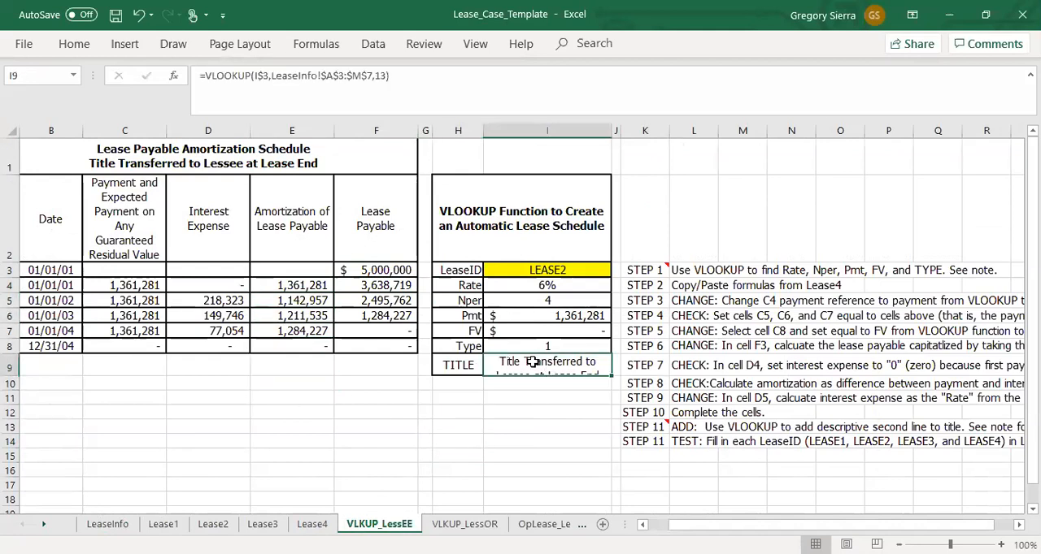
left_click(91, 161)
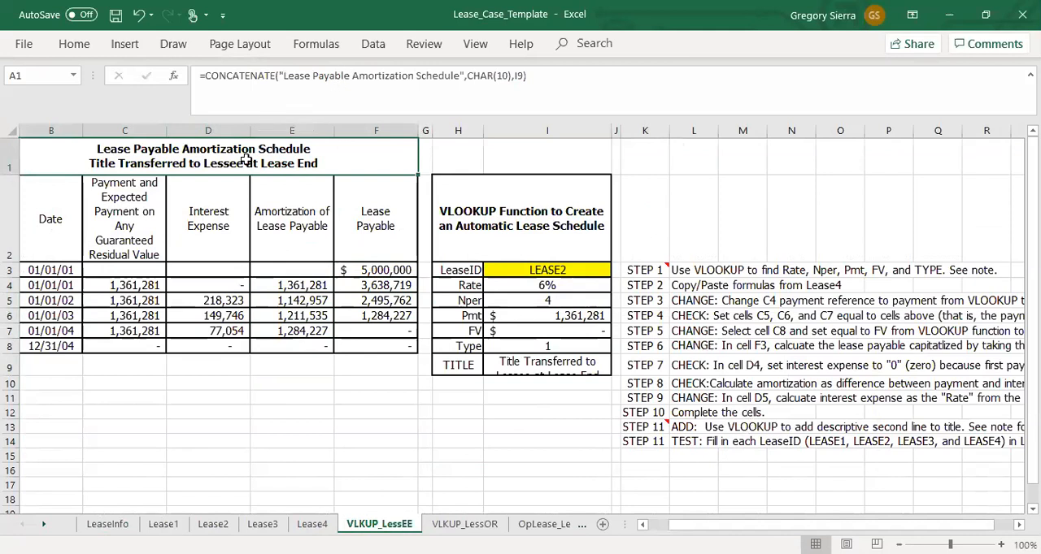
left_click_drag(283, 76, 368, 80)
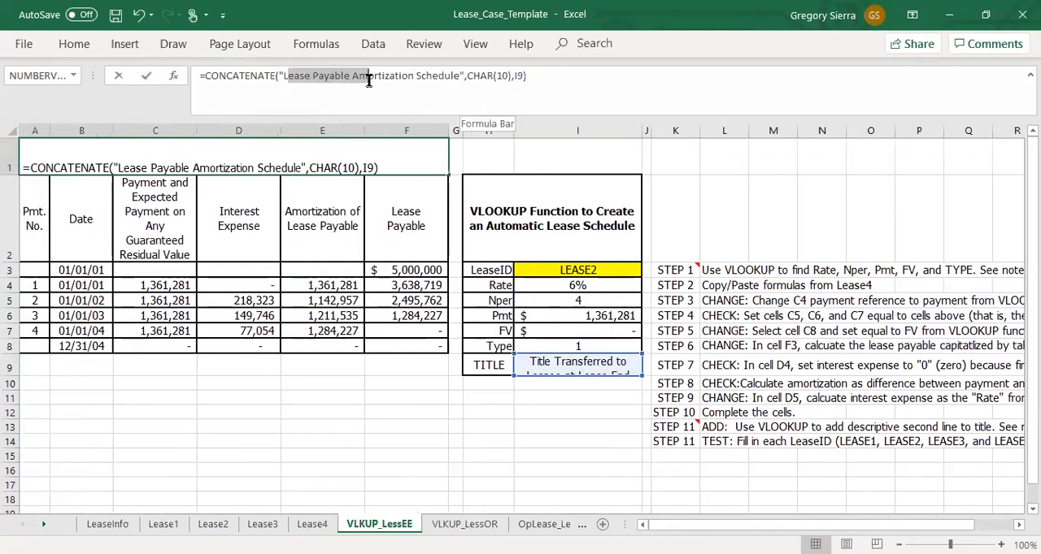
left_click(470, 75)
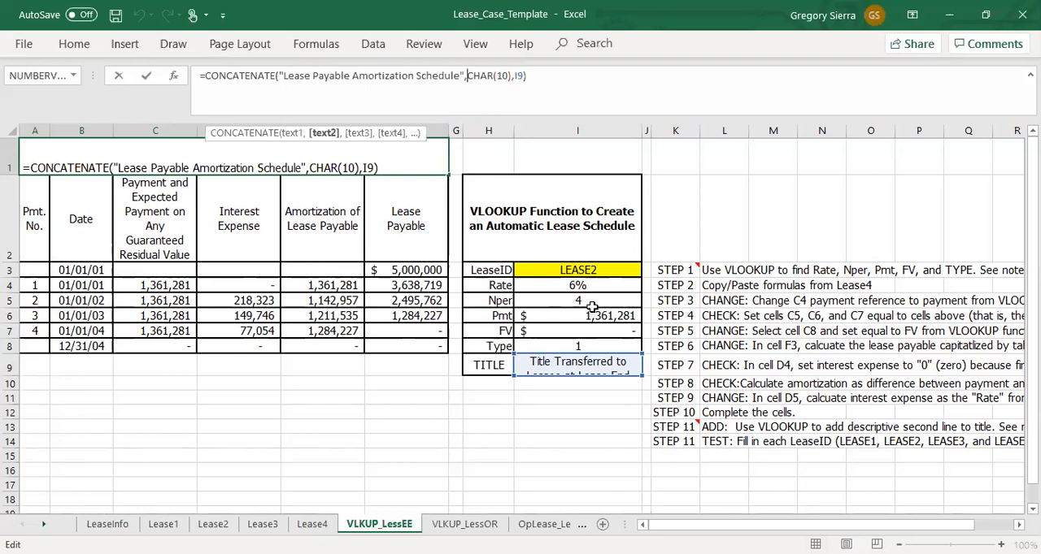
key("Return")
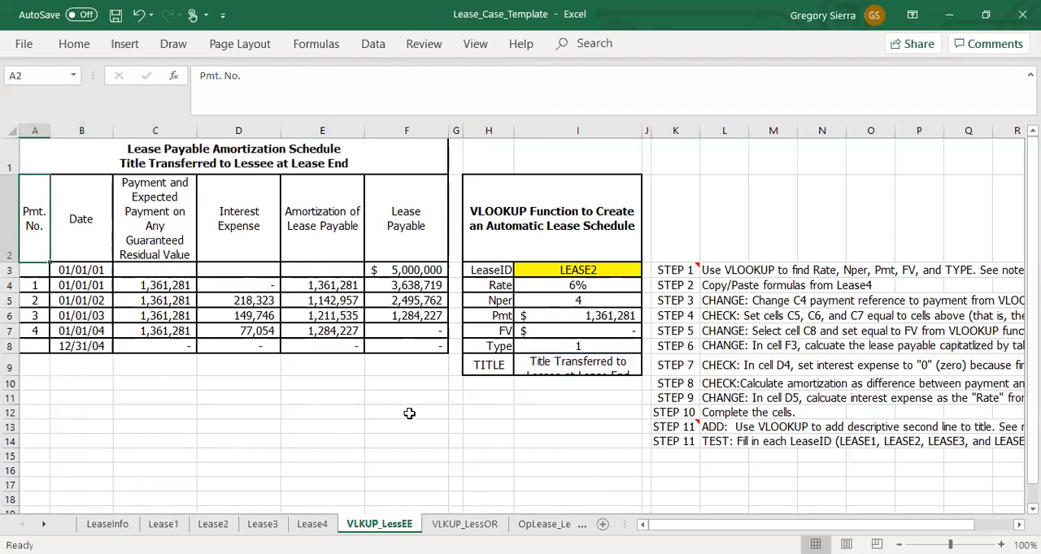
Step: Test the amortization schedule by entering LEASE1 and then LEASE4 as the LeaseID in I3
left_click(594, 271)
type("LEASE1")
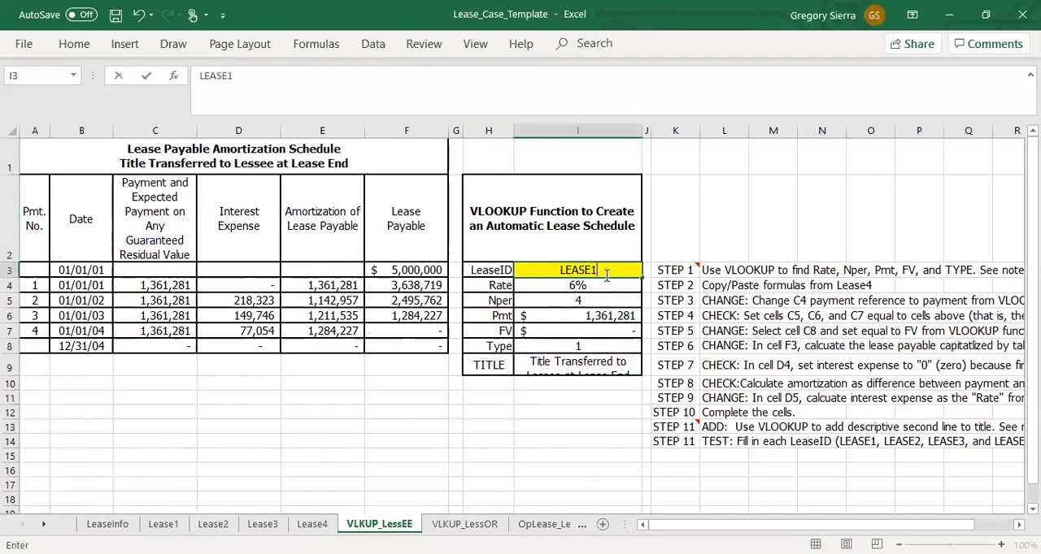
key("Return")
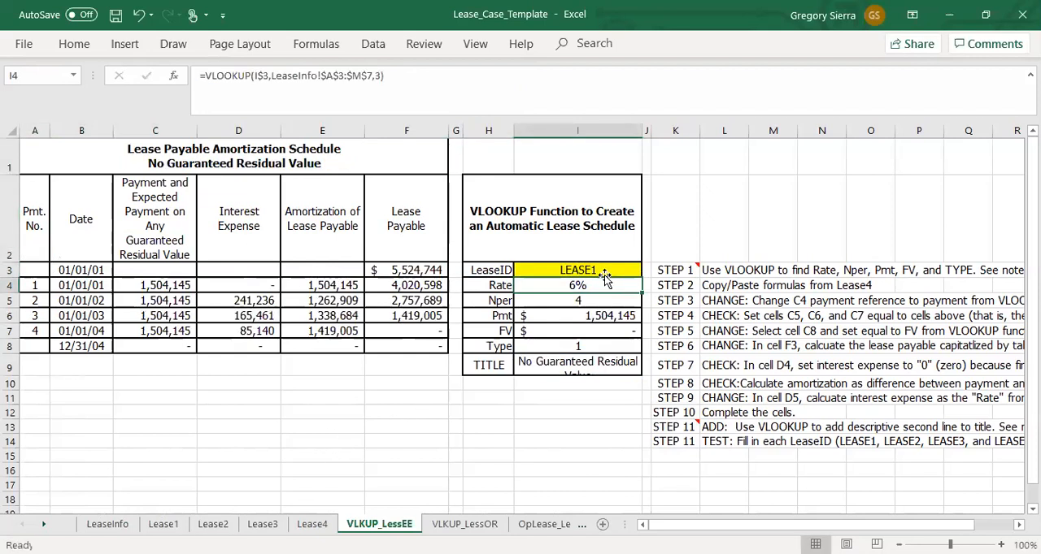
left_click(605, 273)
type("LEASE")
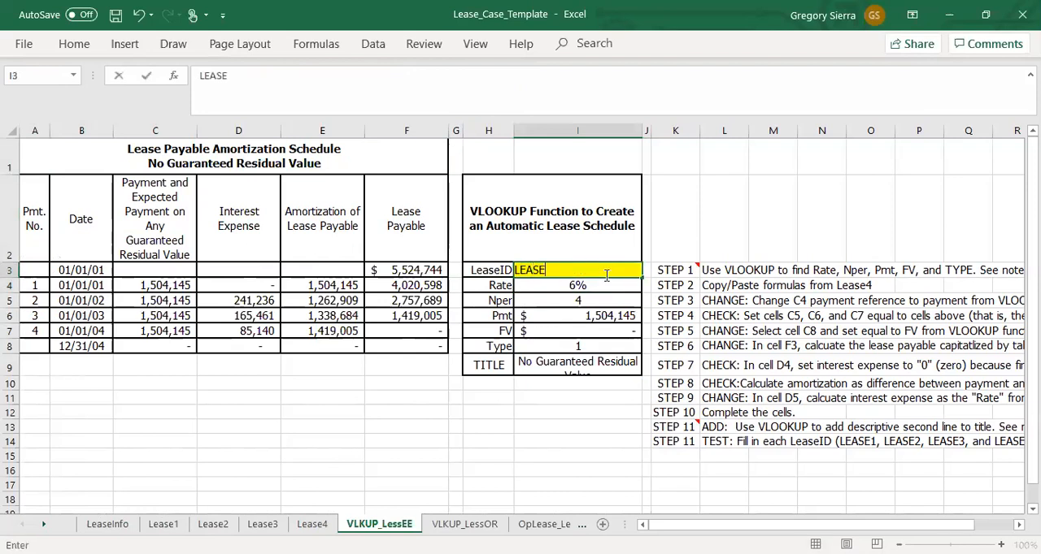
type("4")
key("Return")
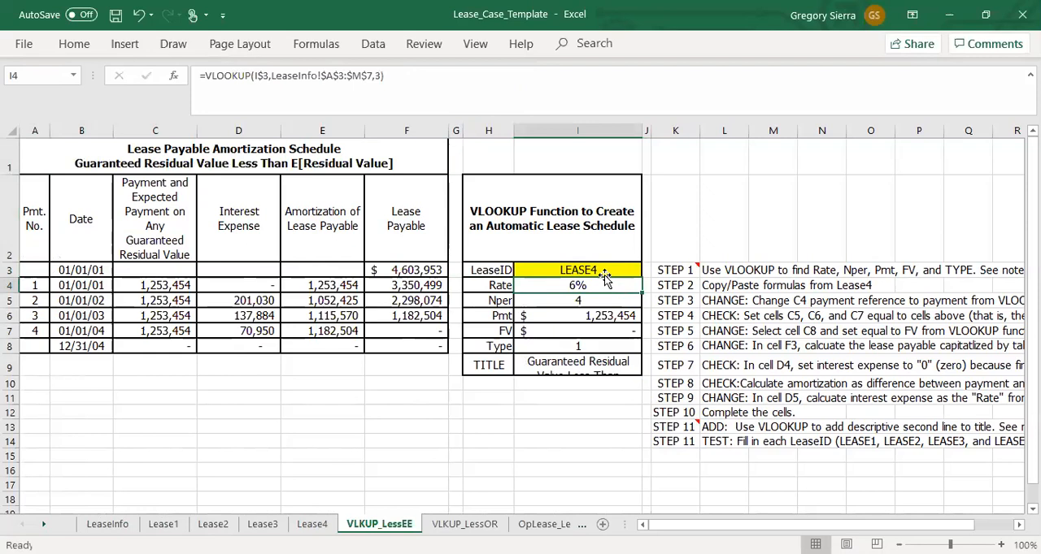